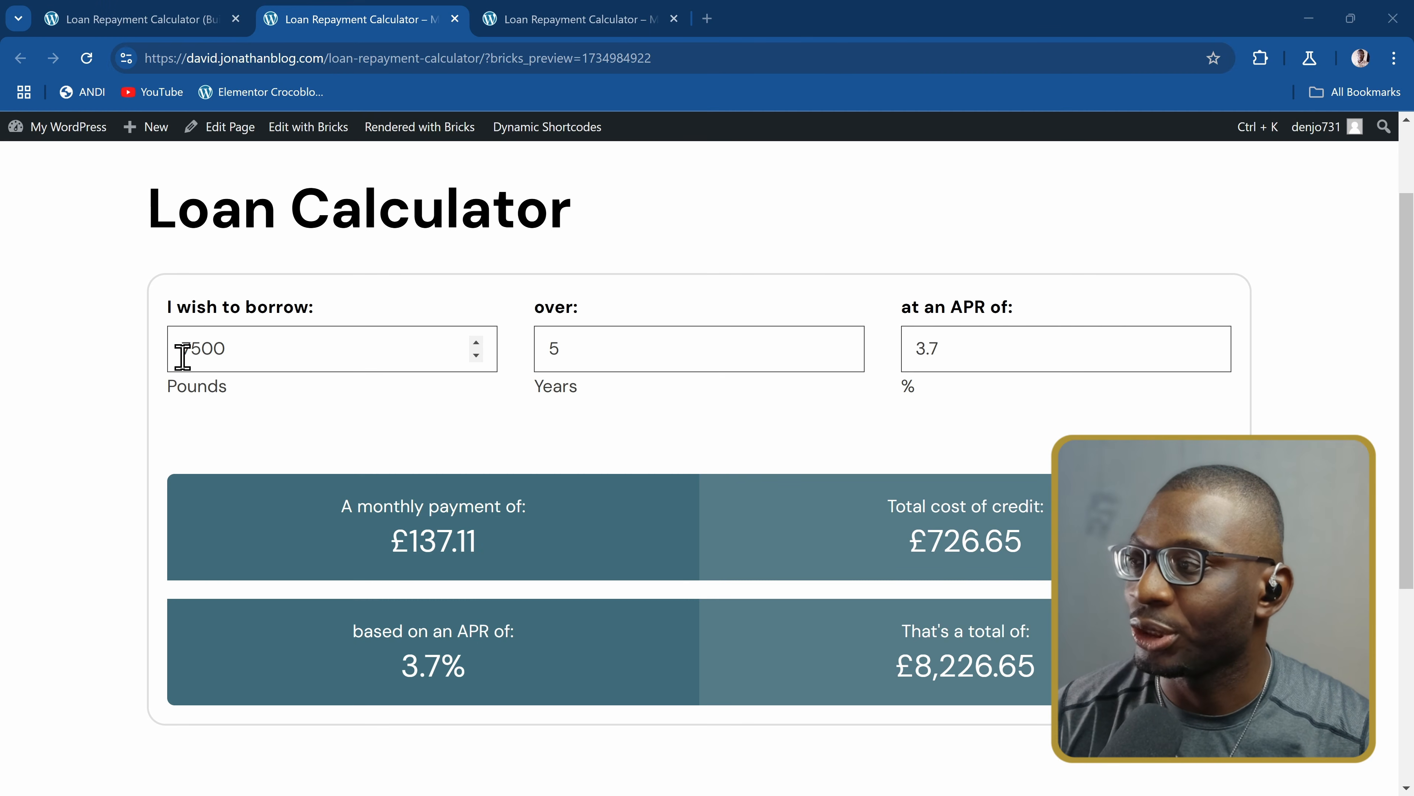
Test the front-end loan calculator with a borrowed amount of 500 pounds over 4 years and view the results and formula below.
left_click(201, 354)
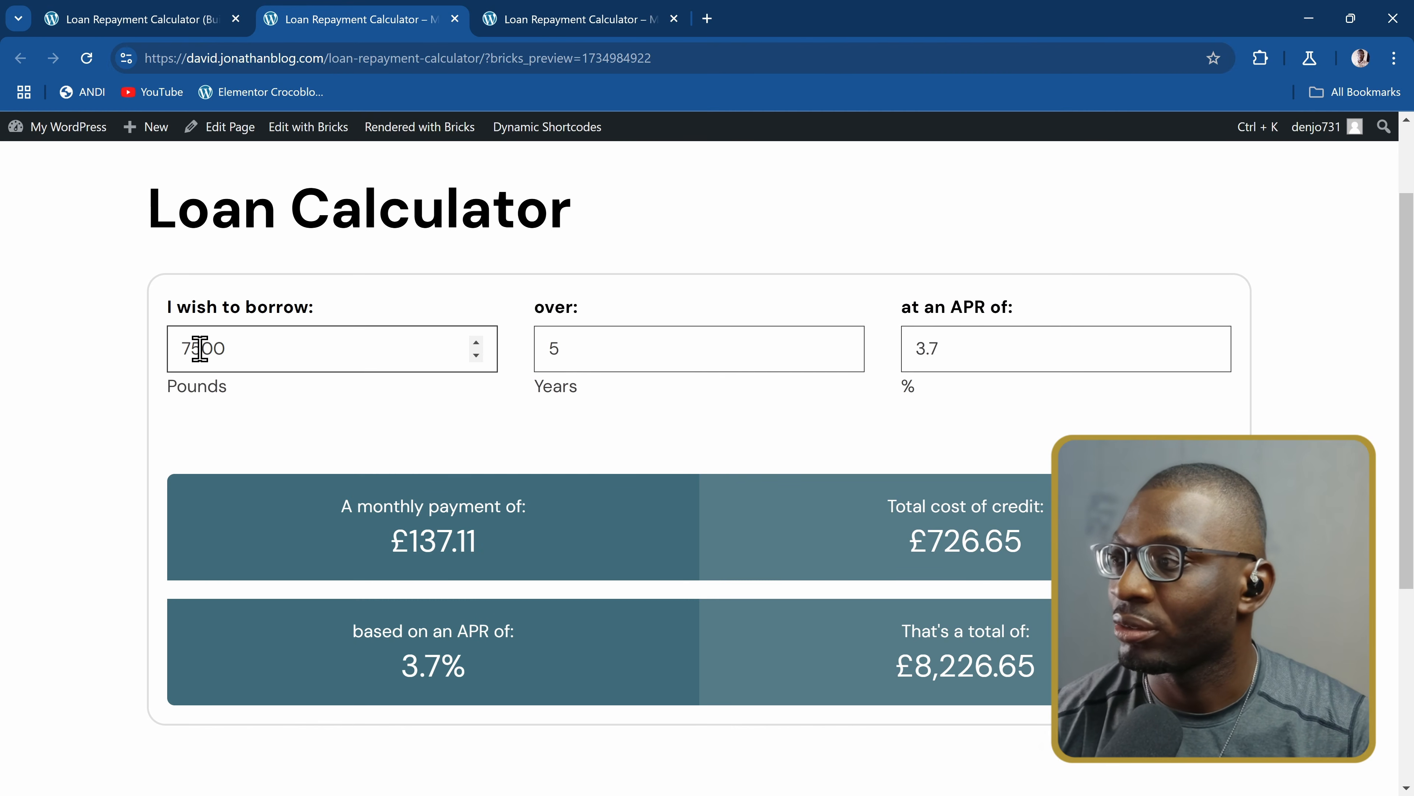
key("BackSpace")
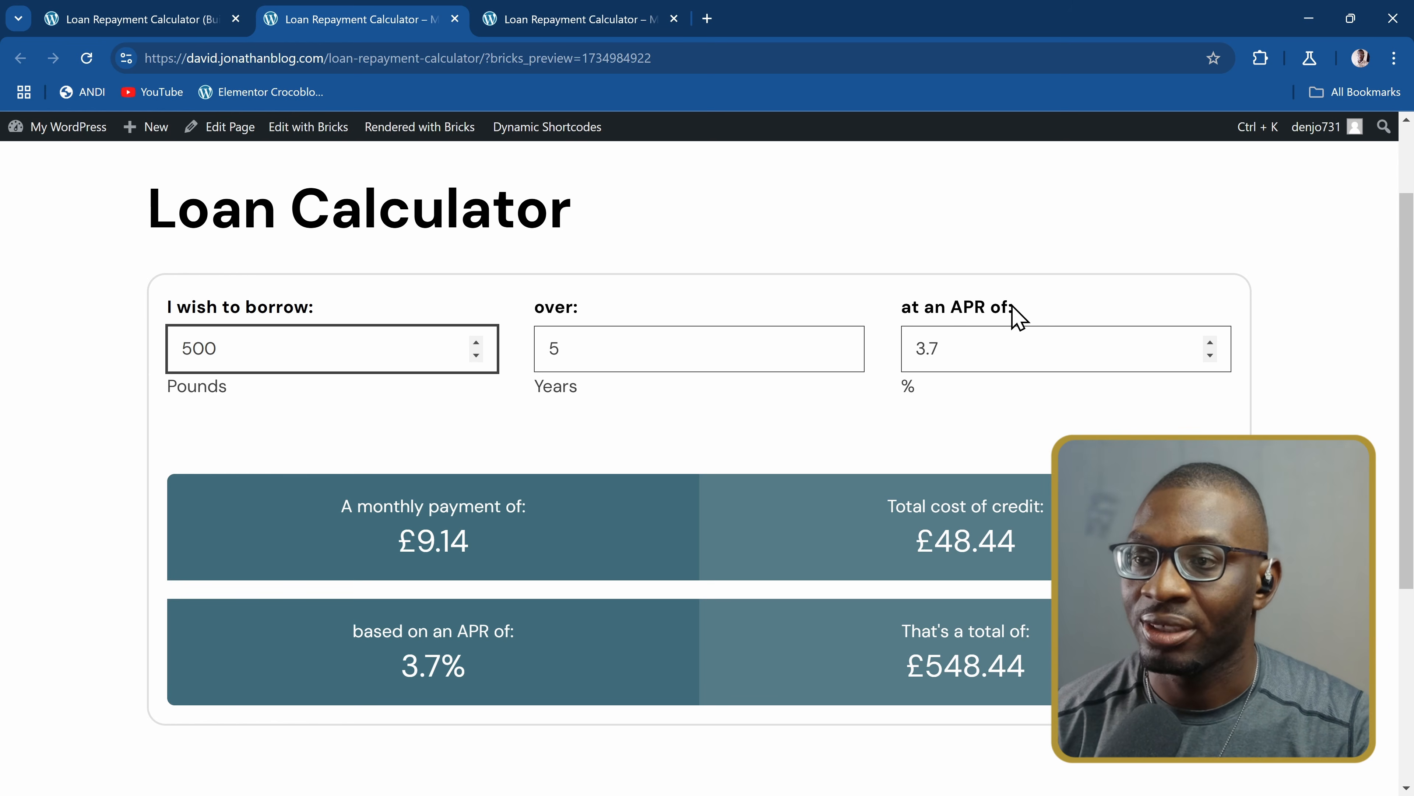
scroll(581, 414, "down", 1)
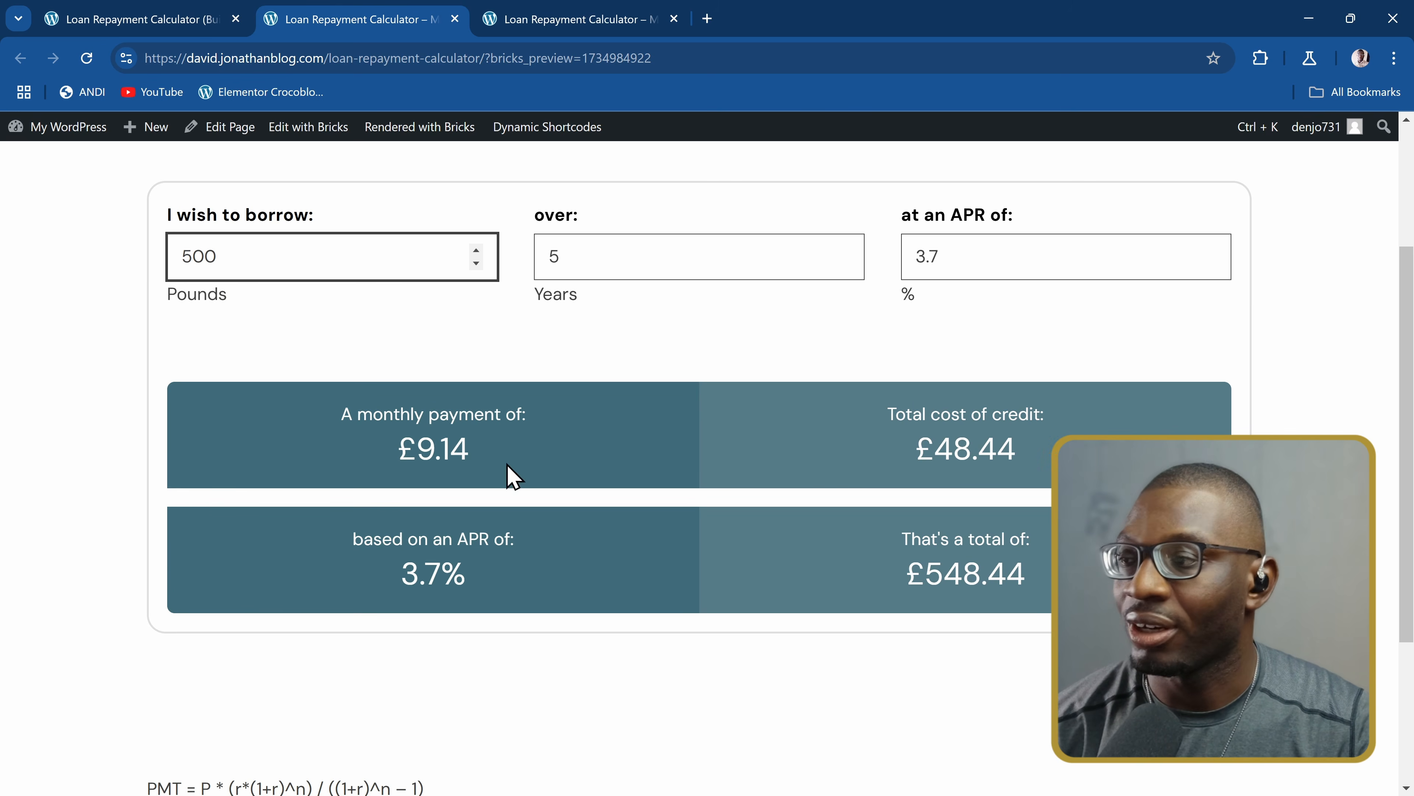
left_click(618, 252)
key("Down")
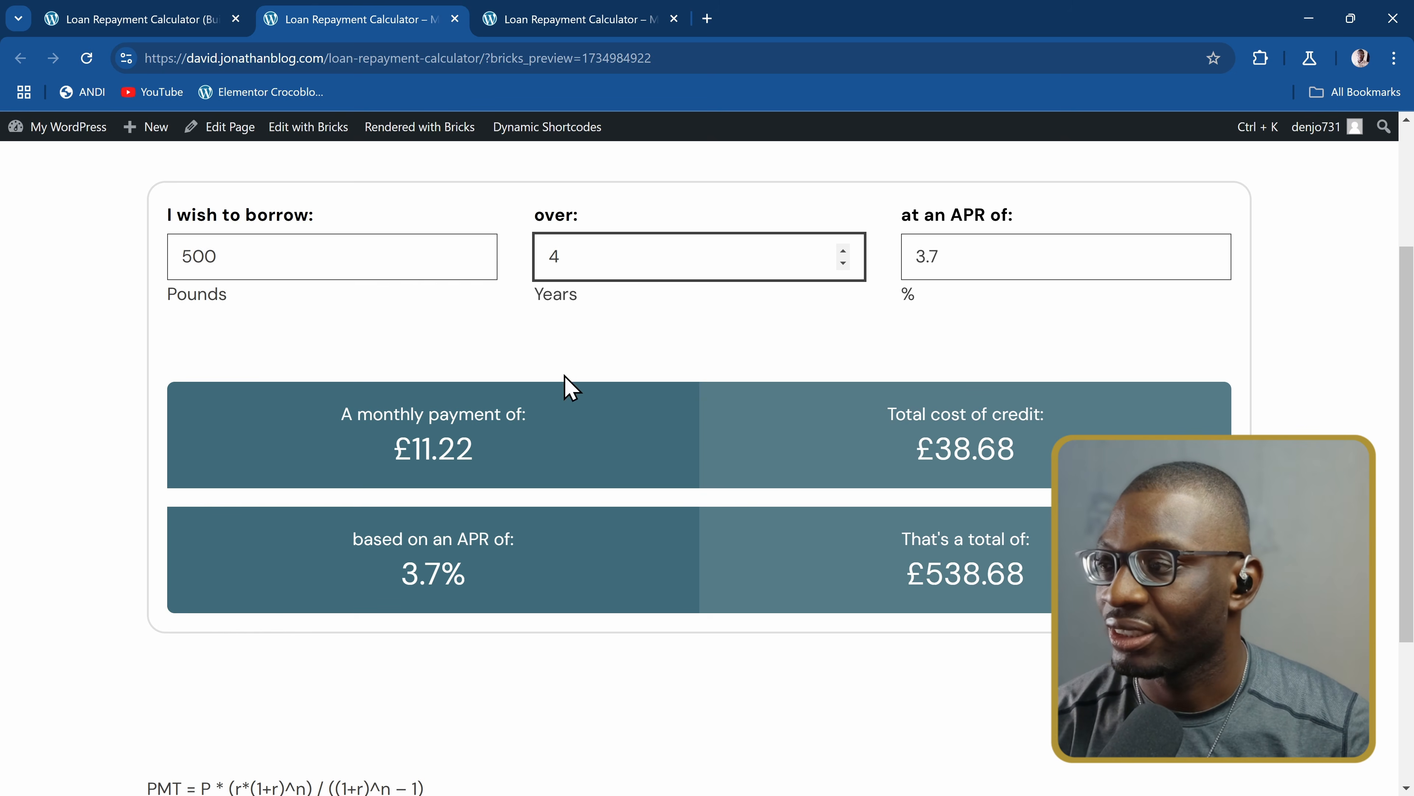
scroll(733, 509, "down", 2)
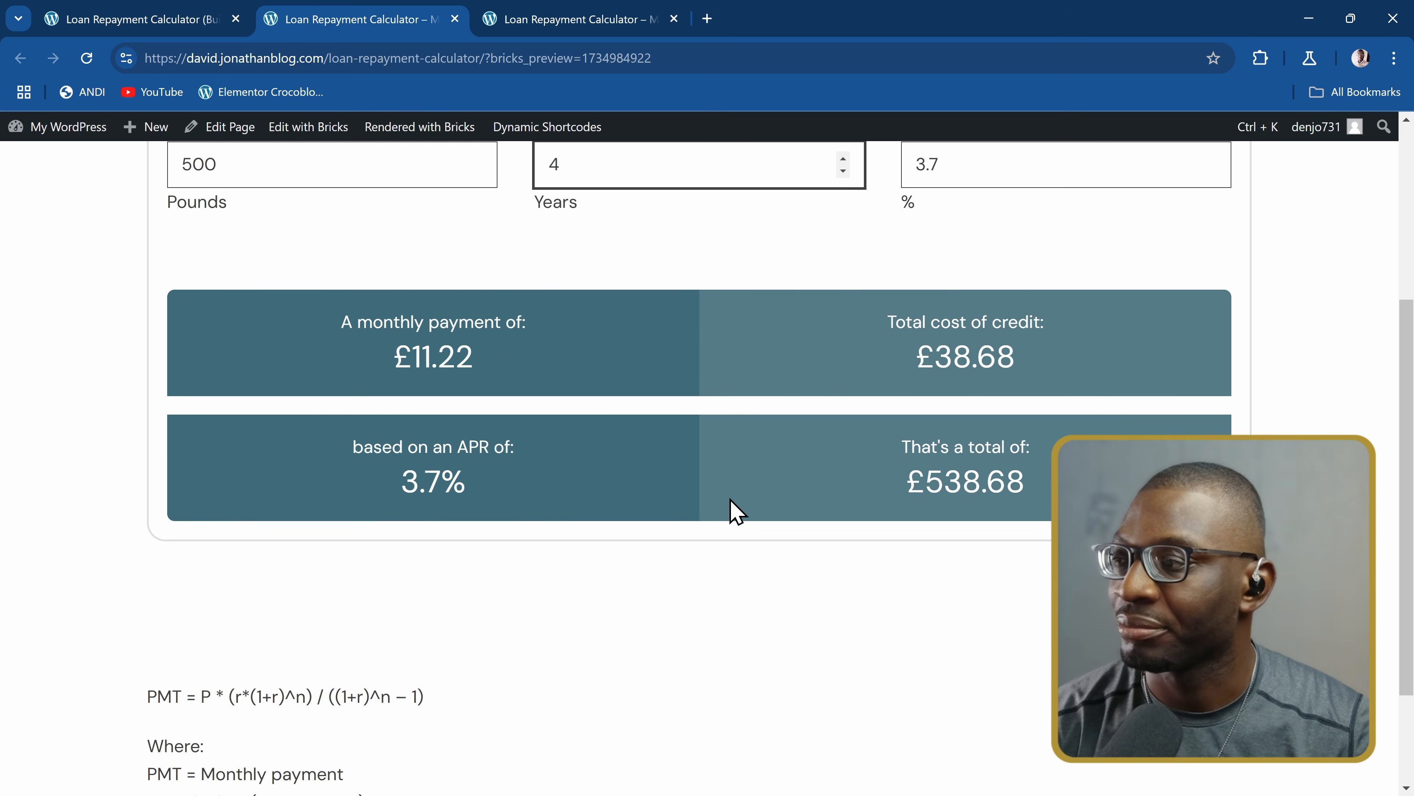
scroll(744, 480, "down", 3)
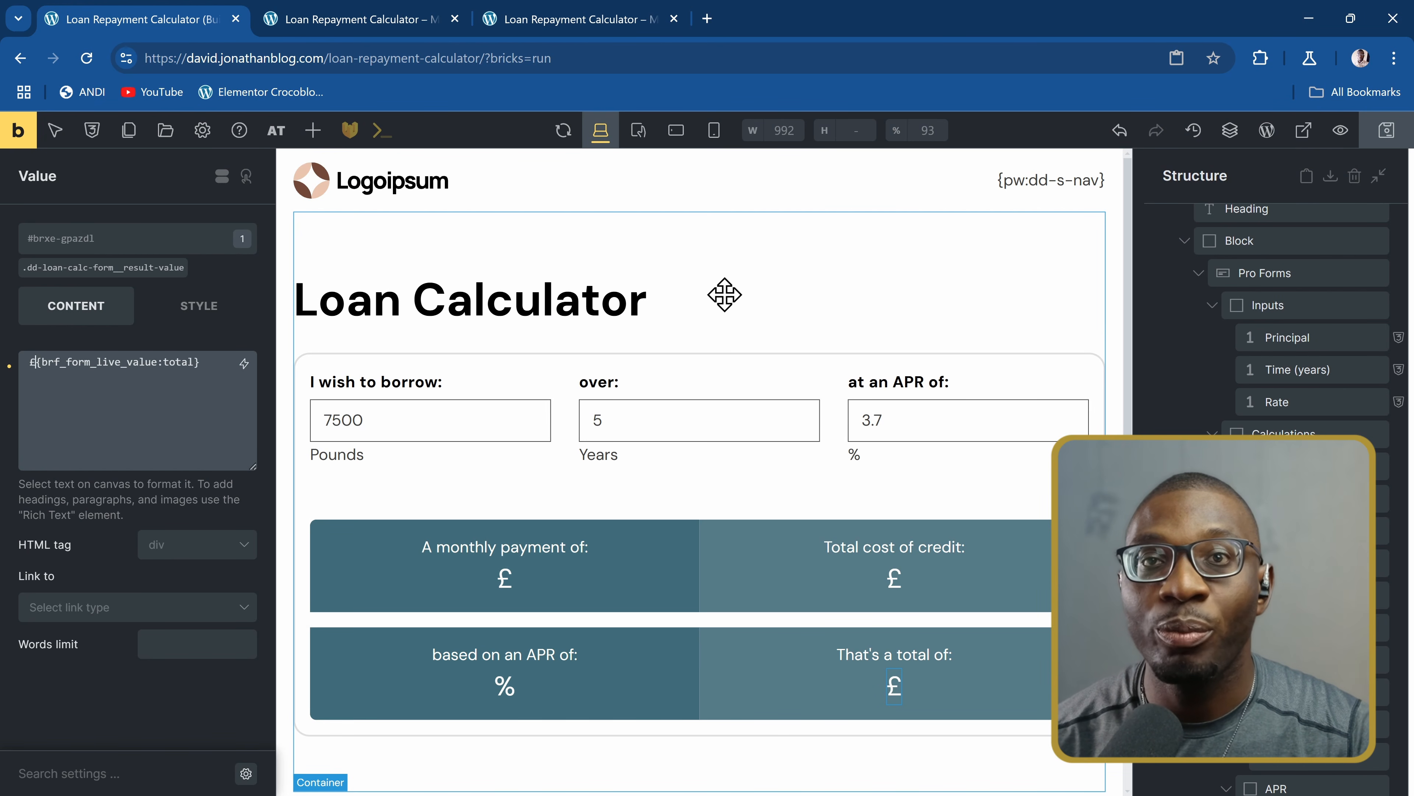
In the page builder, search the elements for "number" and for "calc" to find the Number and Calculation form elements.
left_click(313, 130)
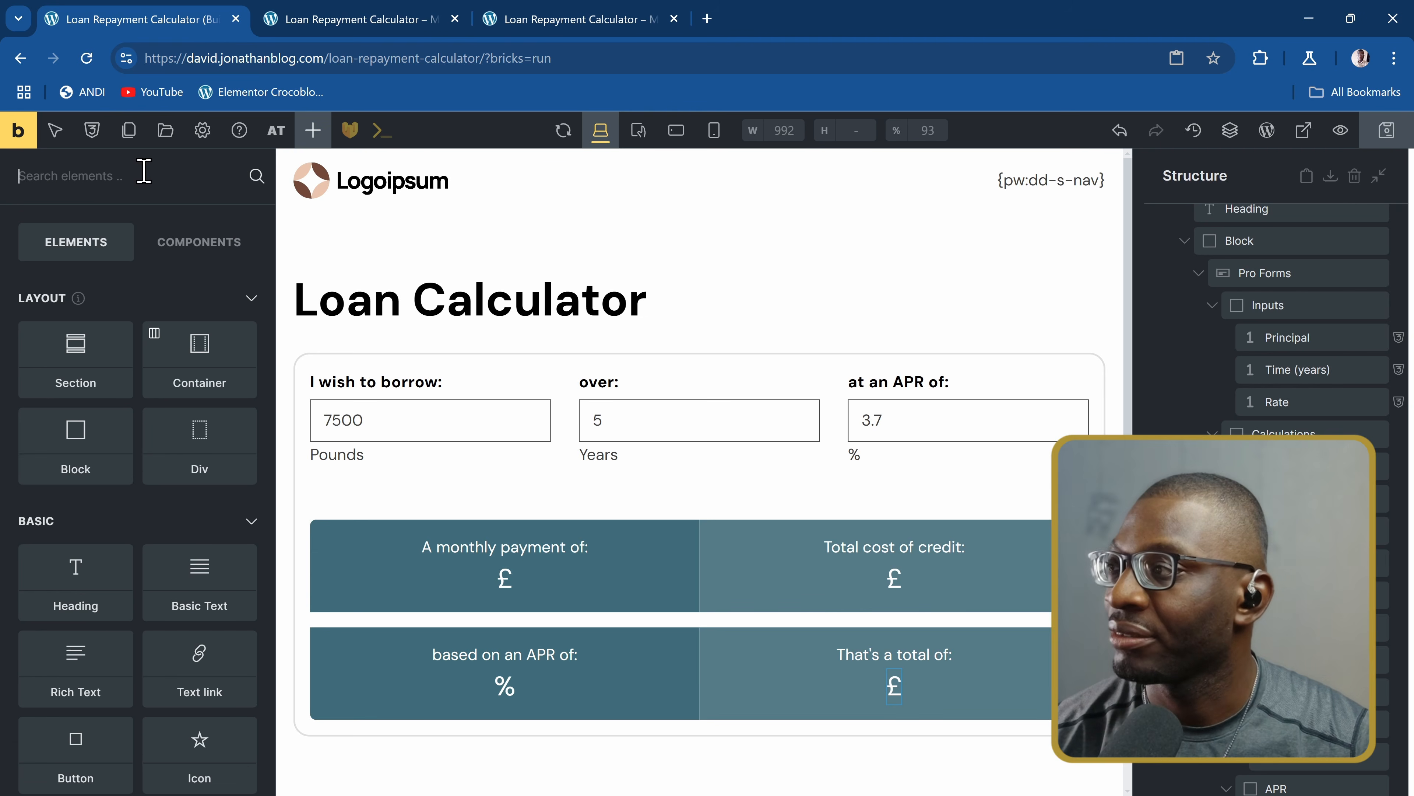
type("number")
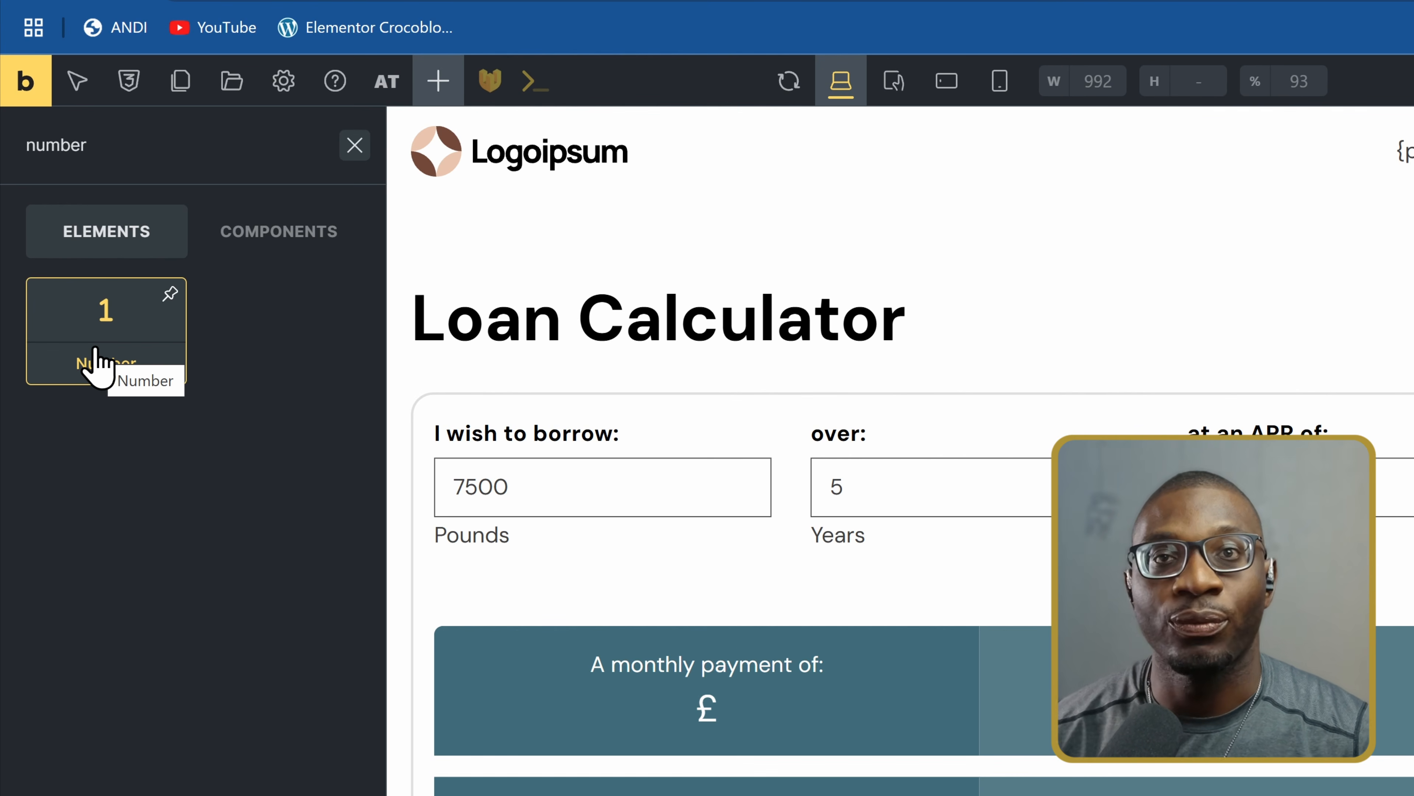
double_click(211, 139)
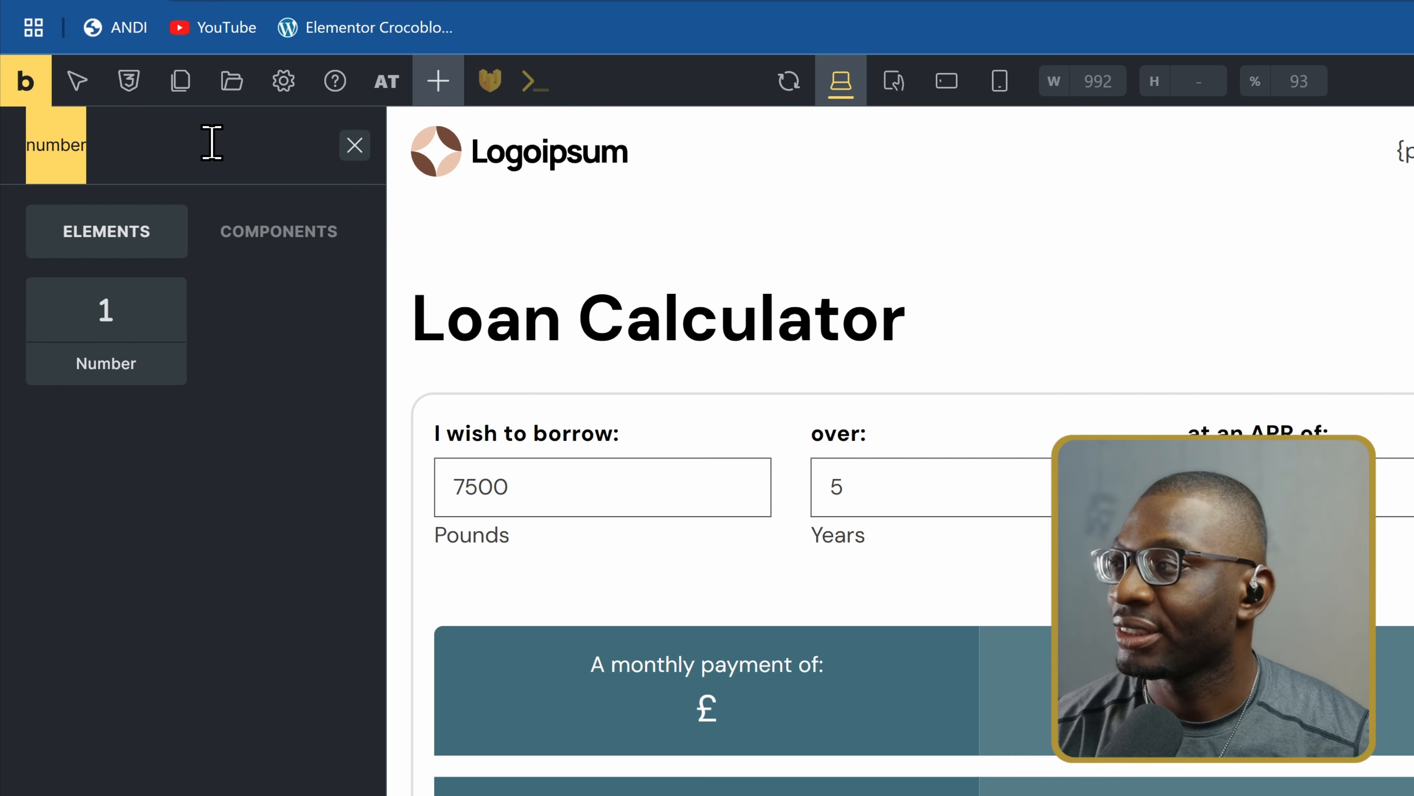
type("calc")
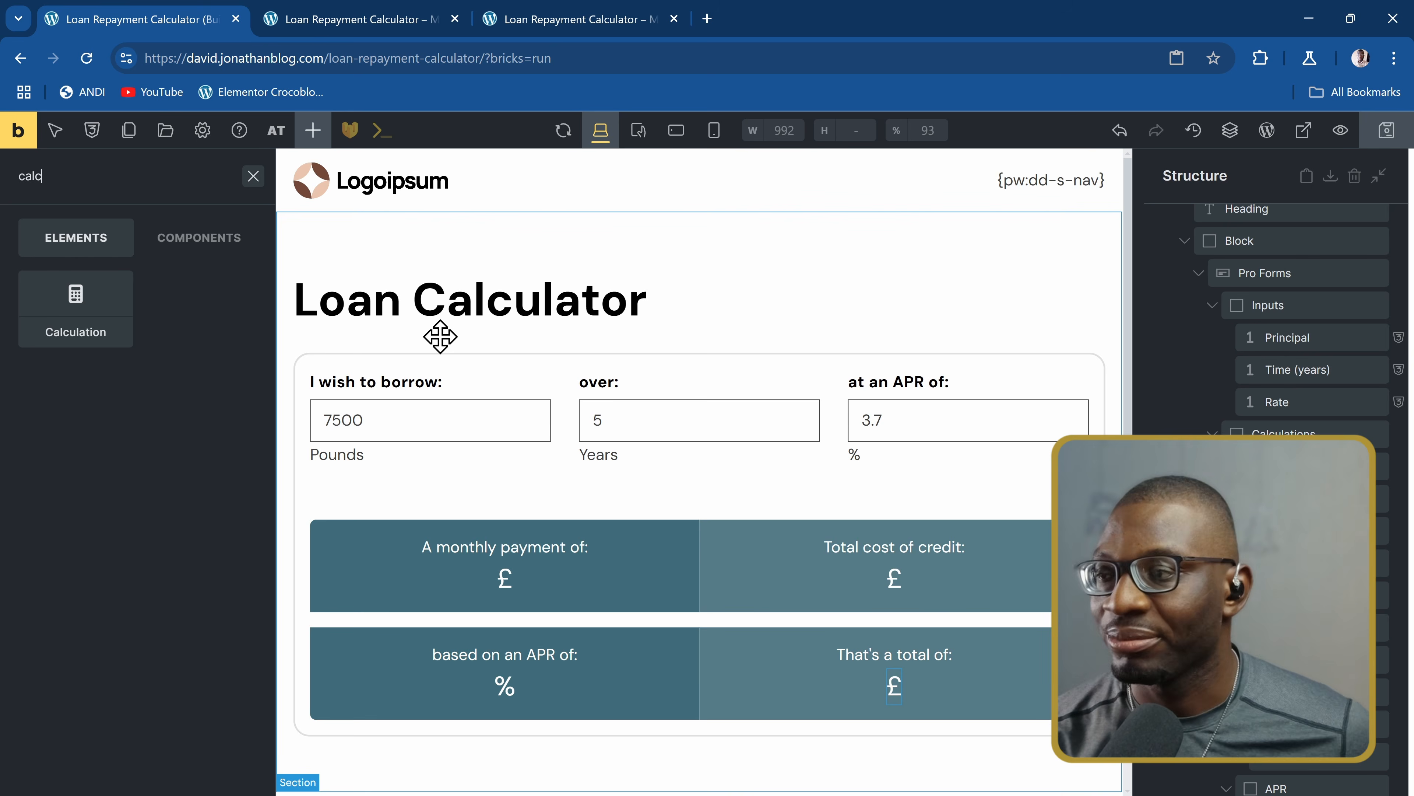
Inspect the general settings of the Principal, Time (years) and Rate input fields, including their custom IDs.
scroll(440, 337, "down", 5)
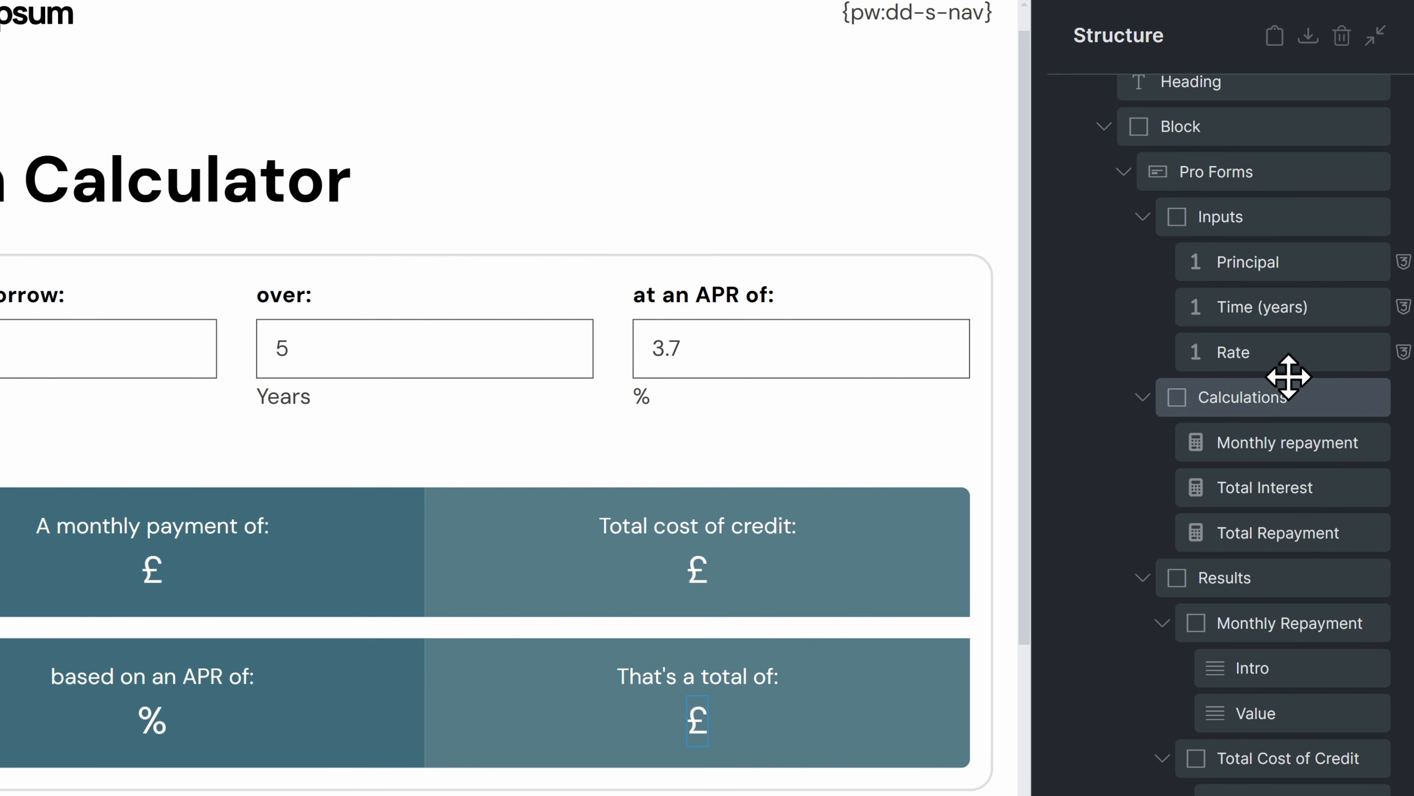
left_click(1311, 268)
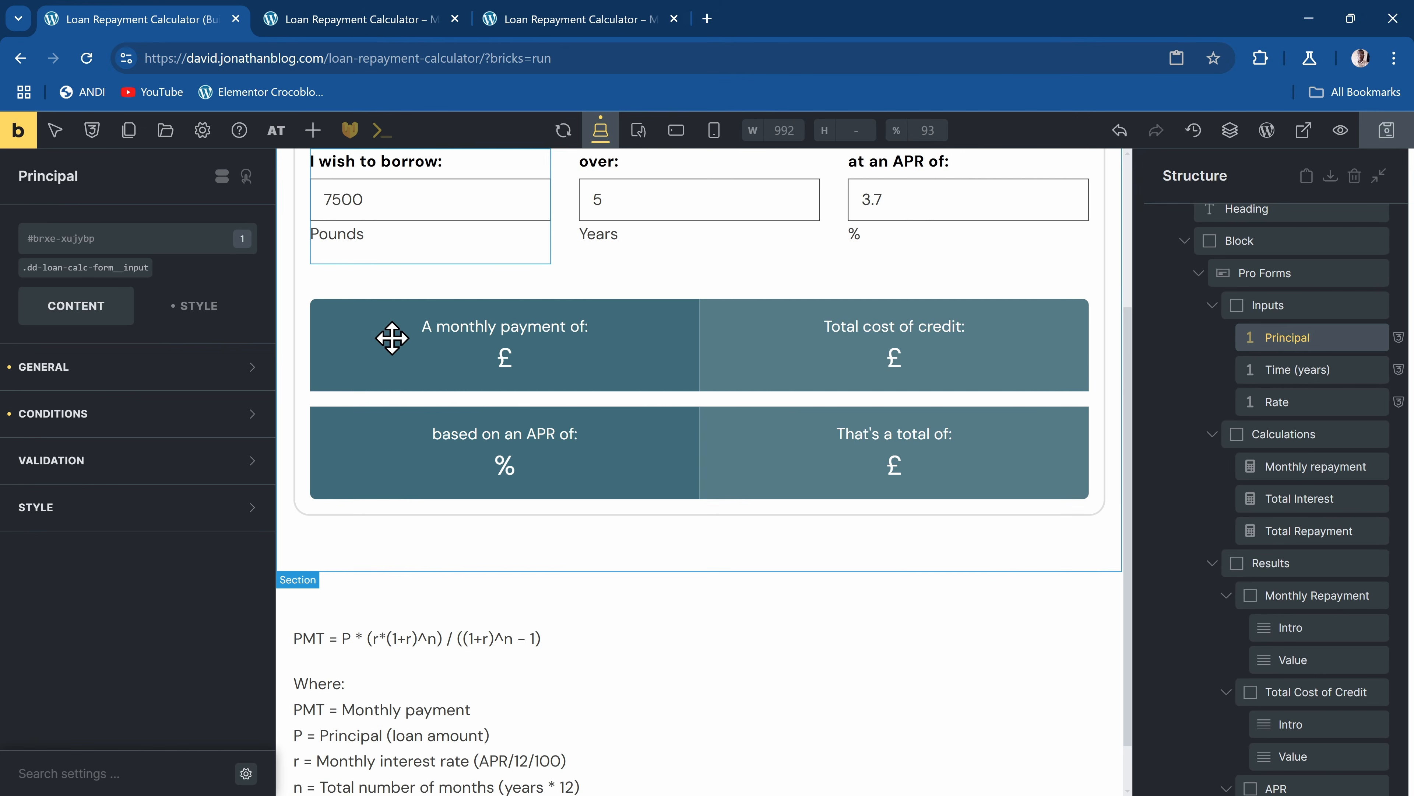
left_click(167, 376)
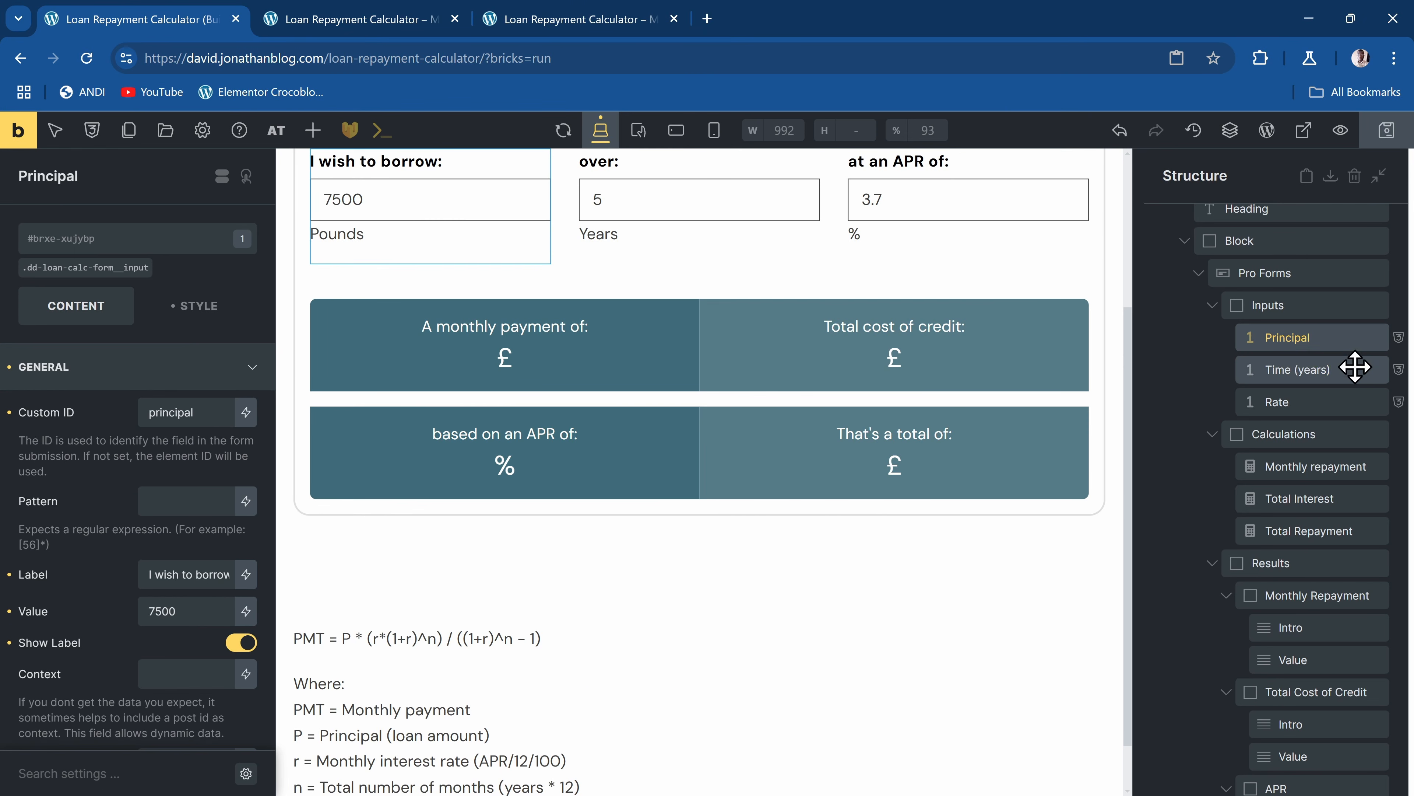
left_click(1298, 370)
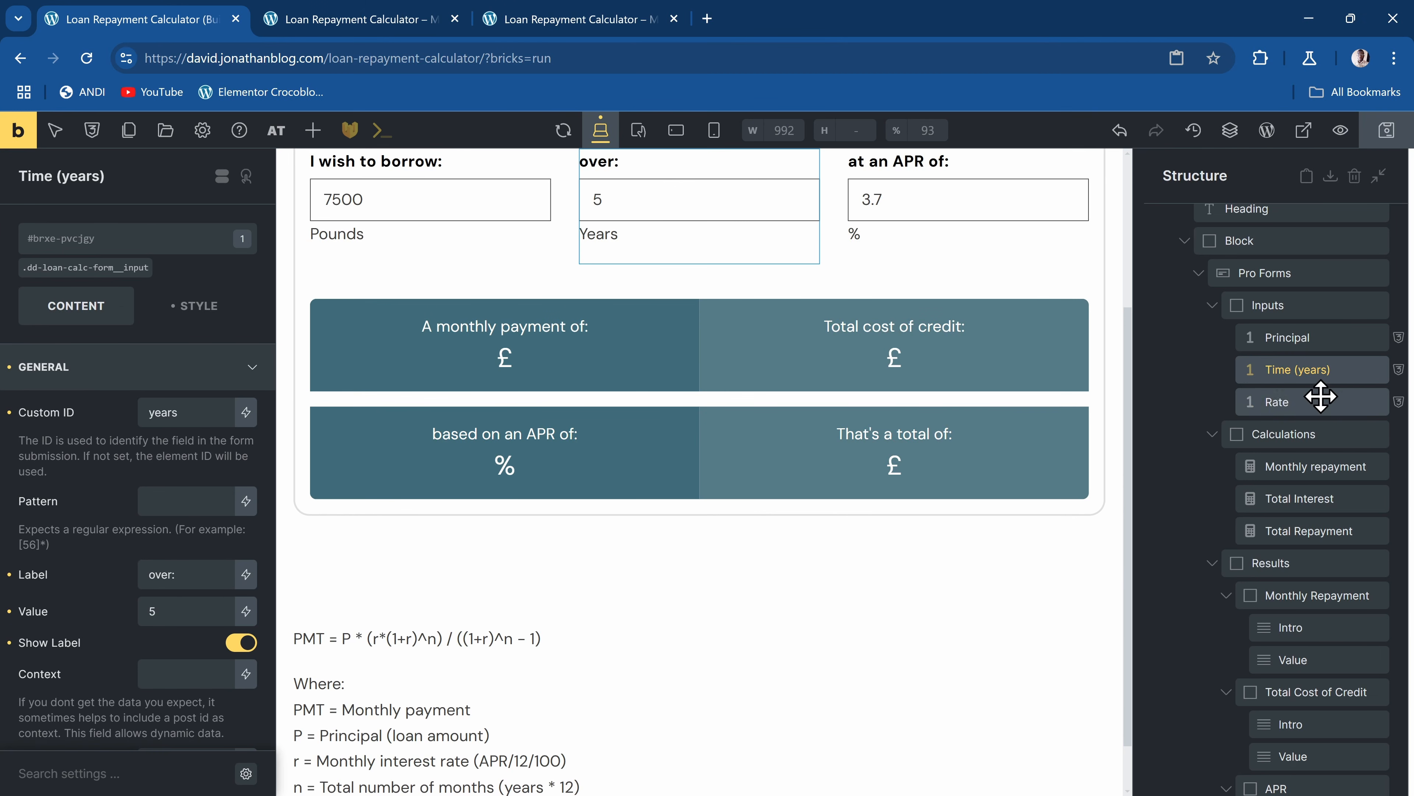
left_click(1392, 395)
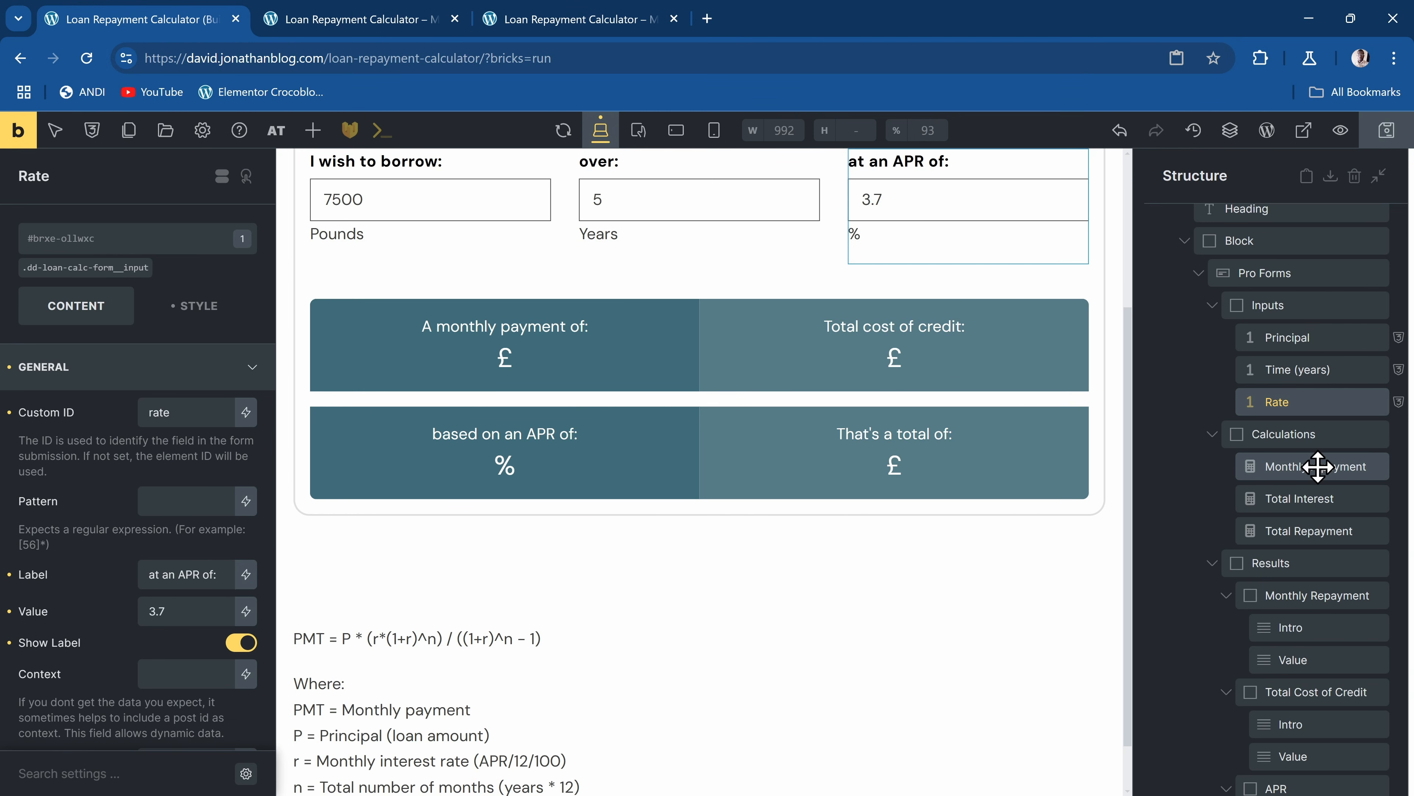
Examine the formulas and format options of the Monthly repayment, Total Interest and Total Repayment calculations.
left_click(1341, 464)
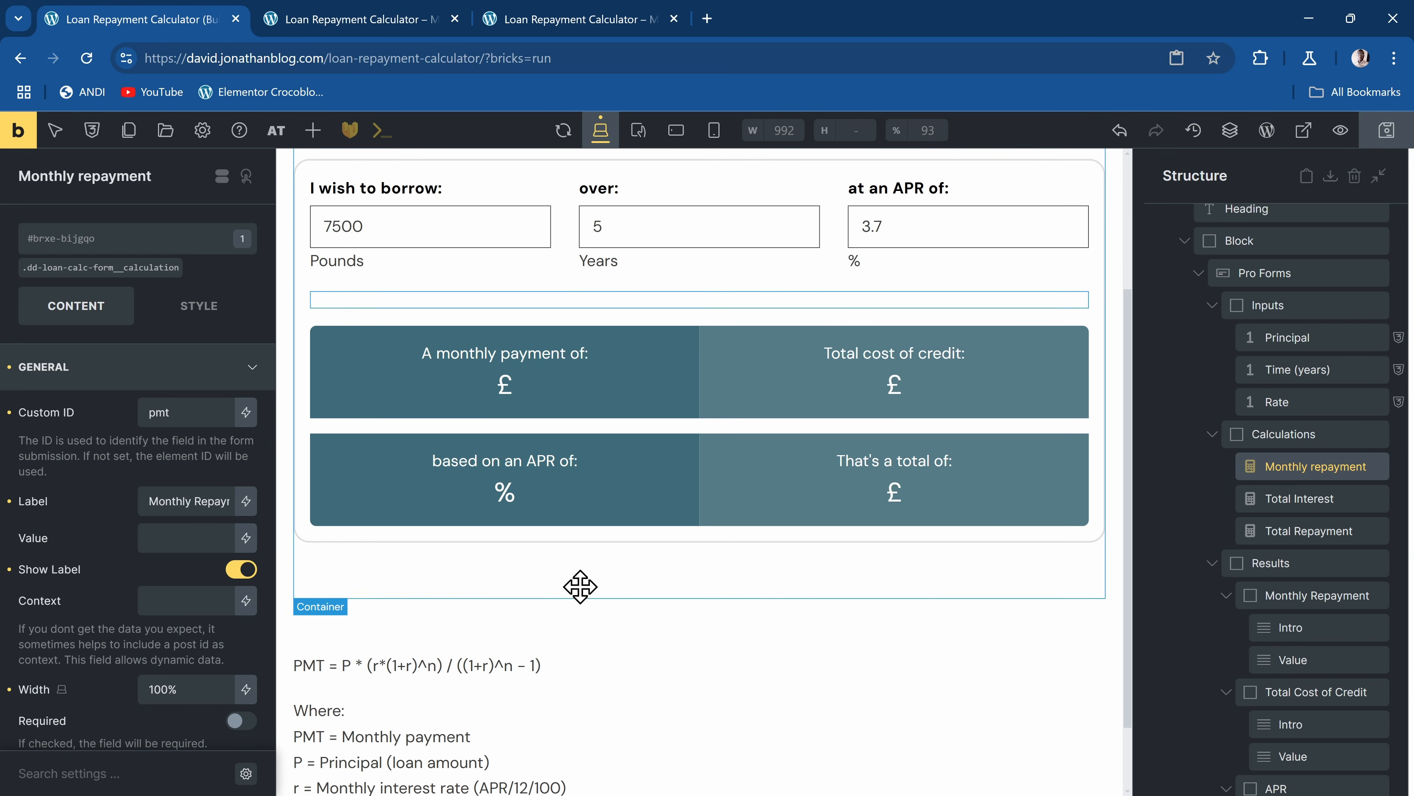
scroll(580, 586, "down", 1)
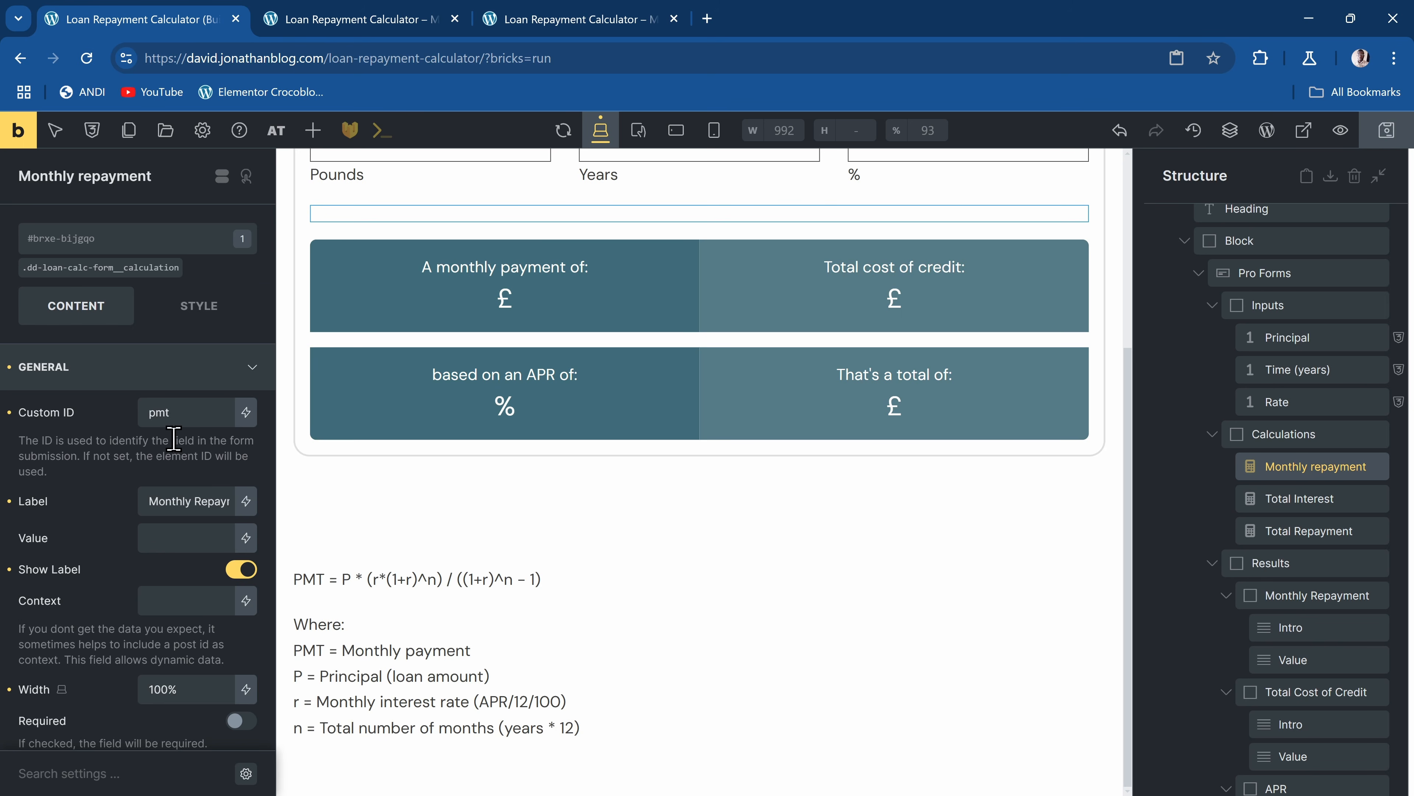
scroll(173, 438, "down", 10)
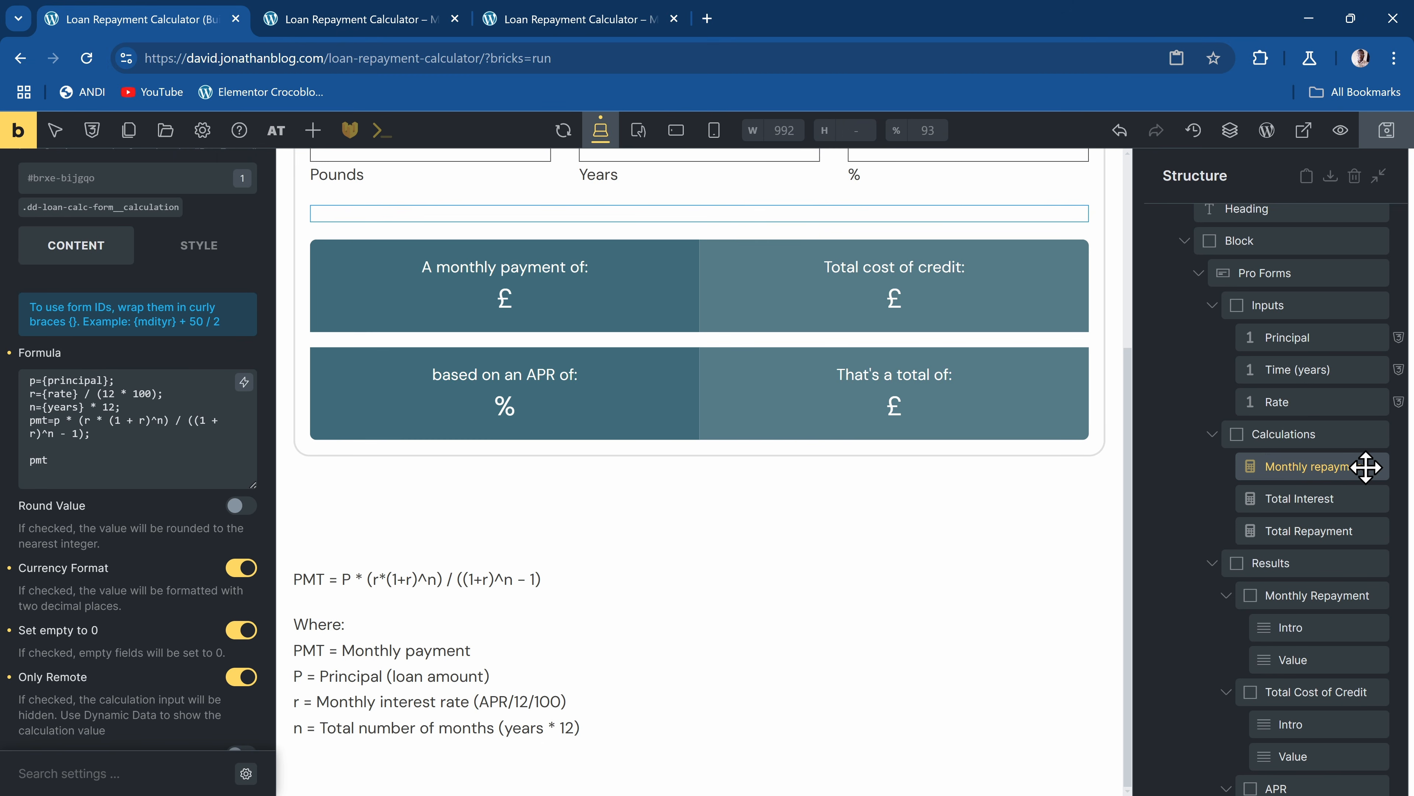
left_click(1365, 502)
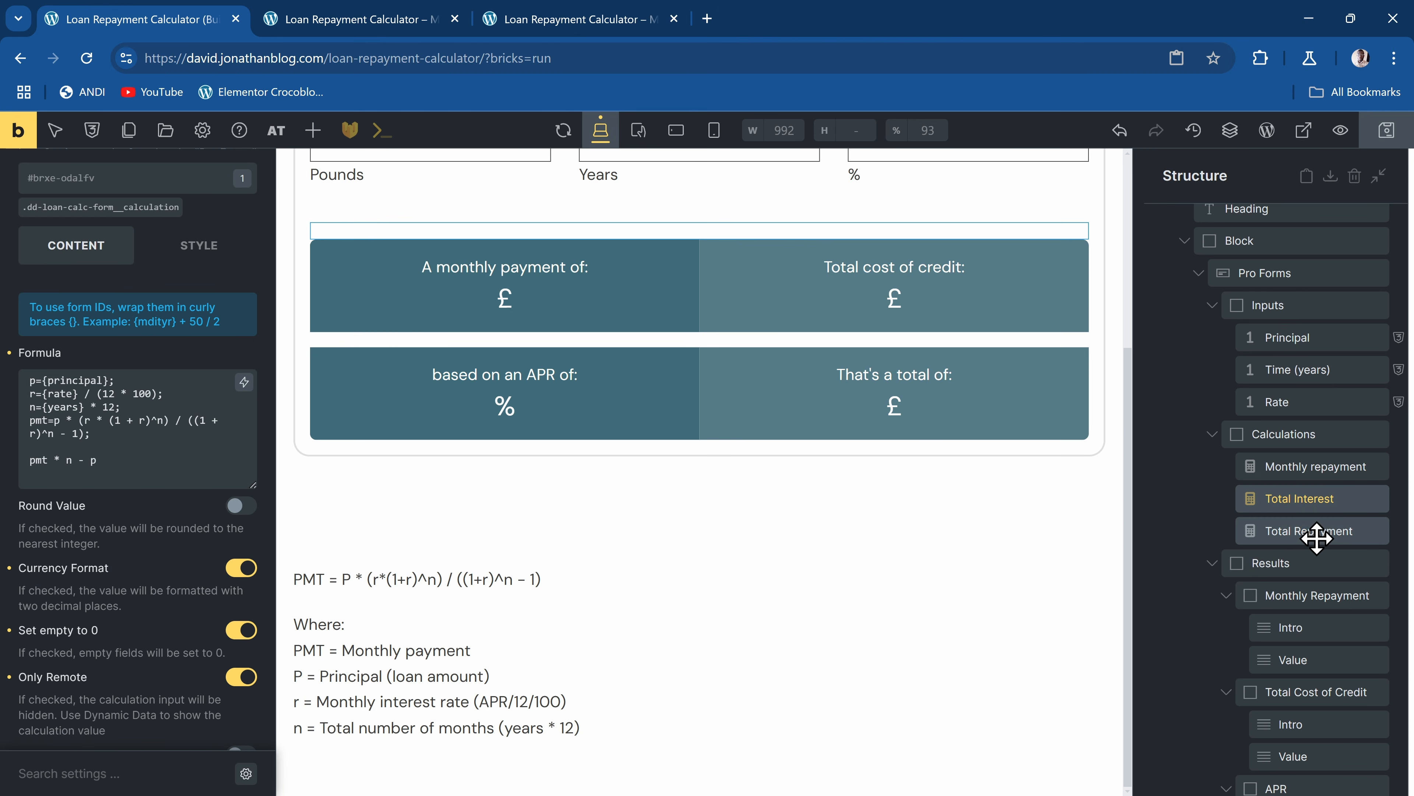
left_click(1317, 535)
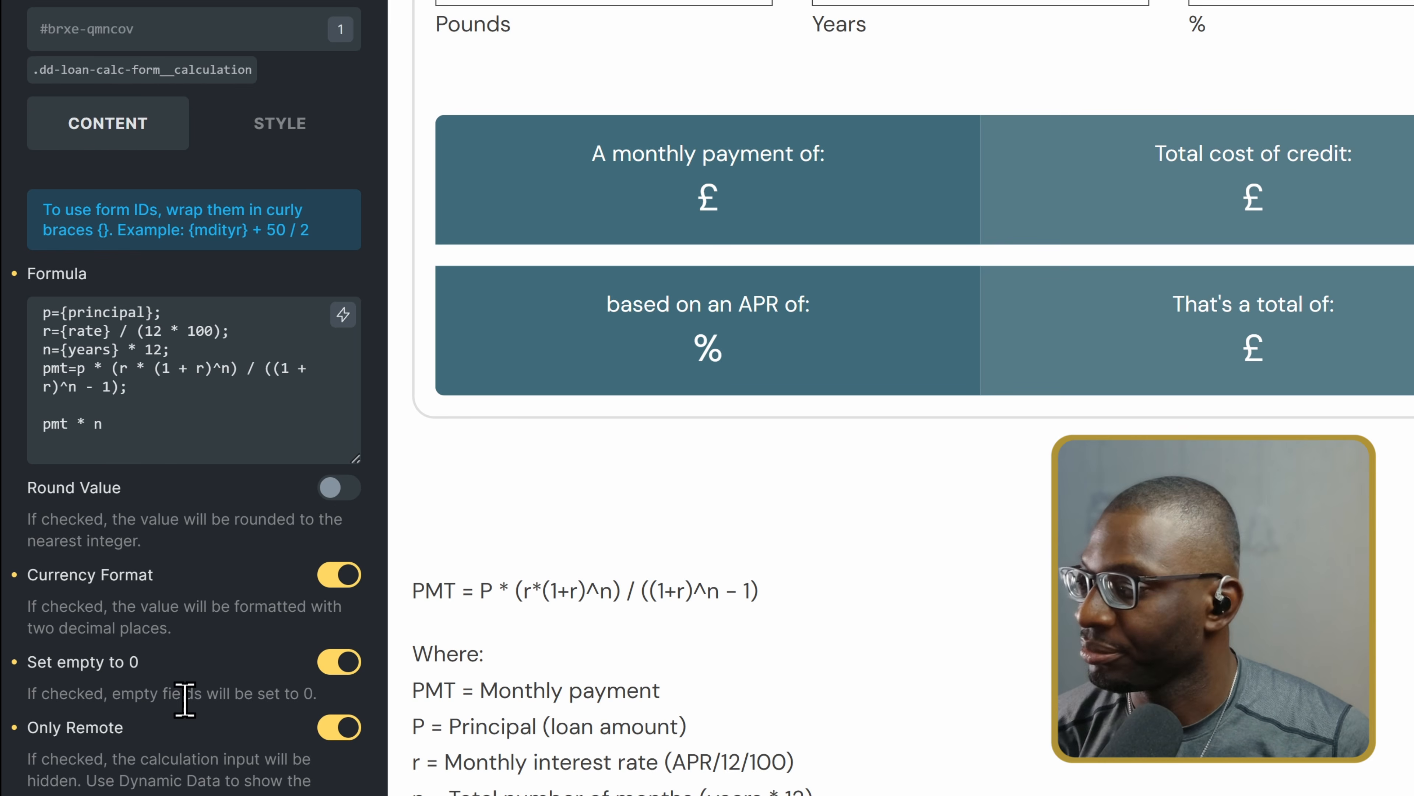
Switch Only Remote off and back on for the Total Repayment calculation to preview its field on the canvas.
scroll(65, 768, "down", 2)
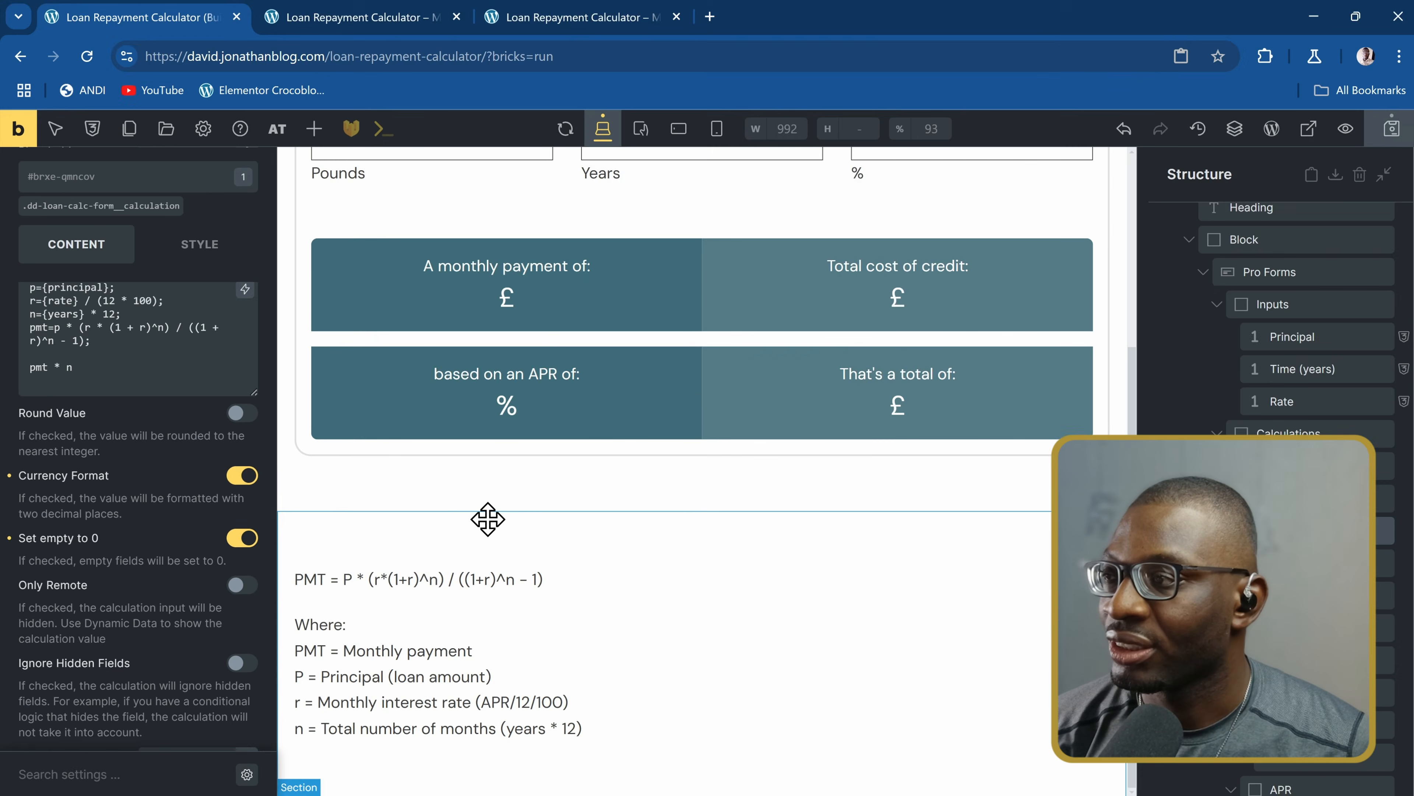
scroll(676, 479, "up", 4)
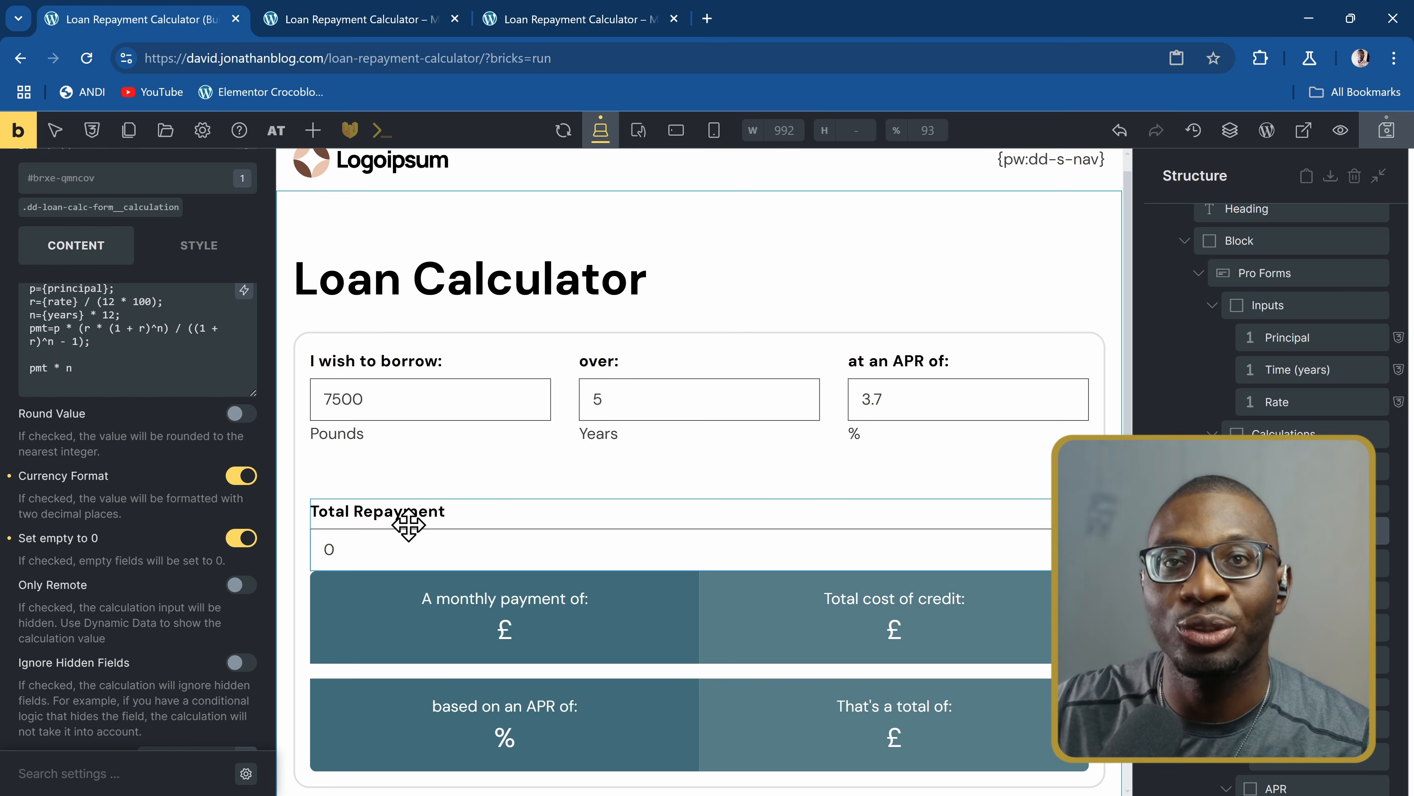
scroll(211, 595, "down", 2)
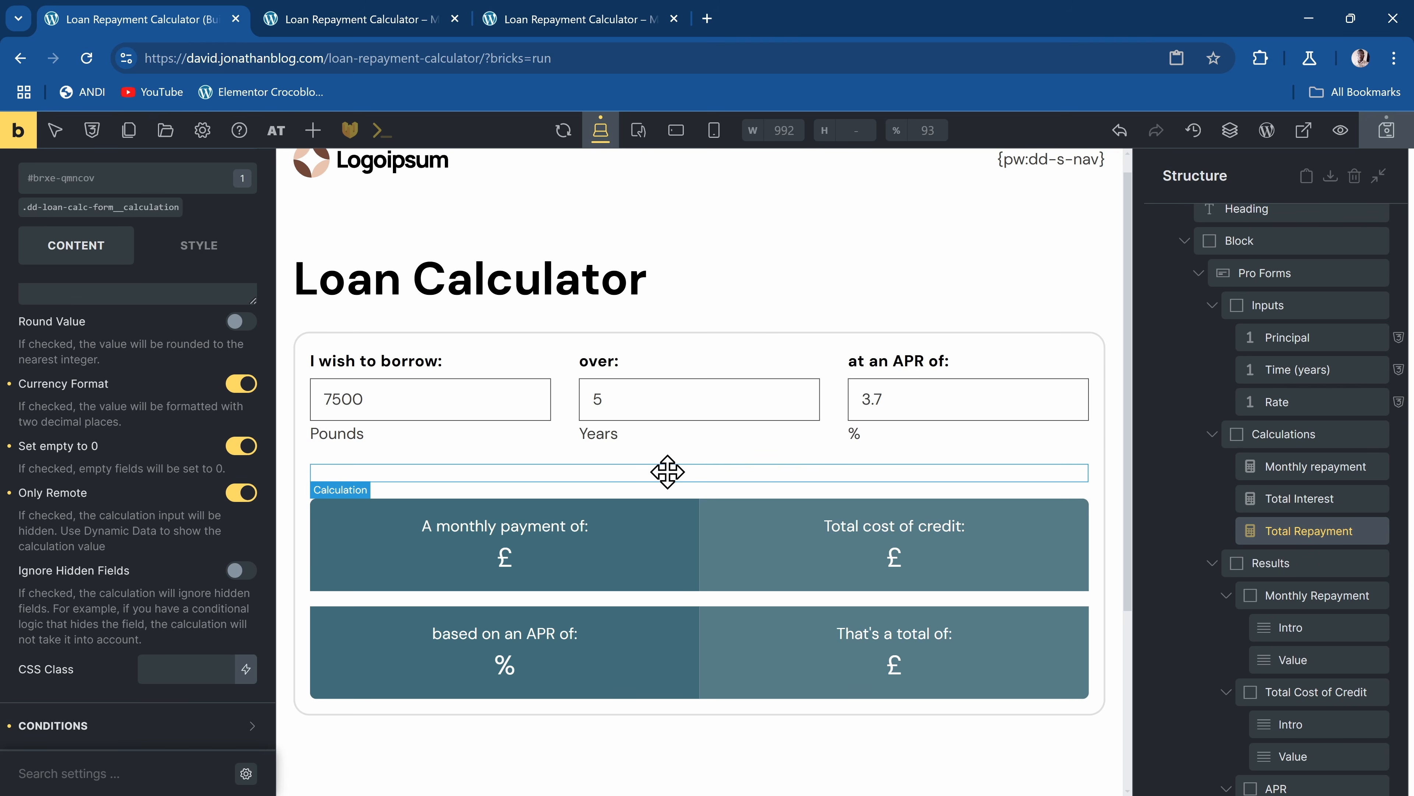
Inspect the Monthly Repayment result's intro and value texts, and search the value's dynamic data tags for "live".
scroll(668, 472, "down", 3)
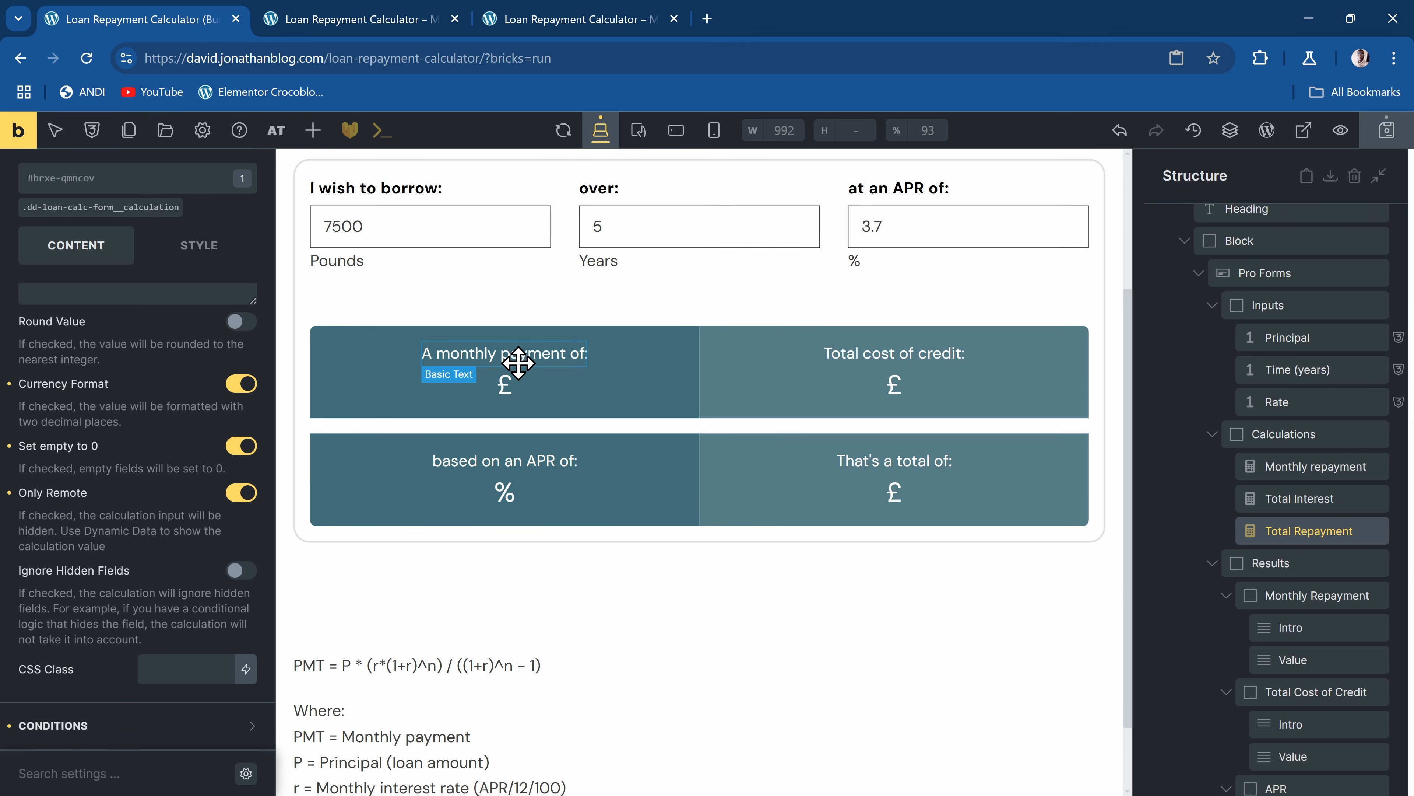
left_click(513, 356)
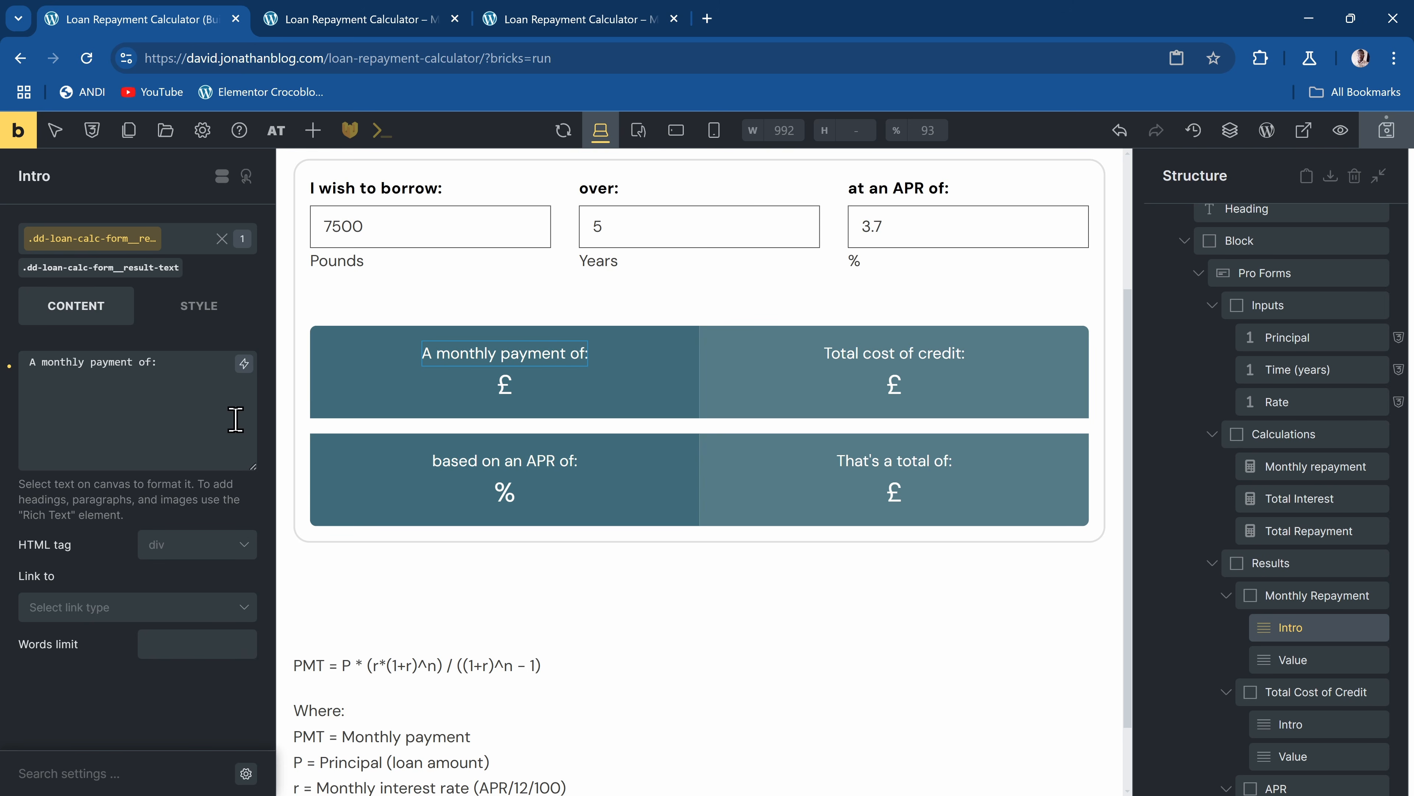
left_click(1311, 665)
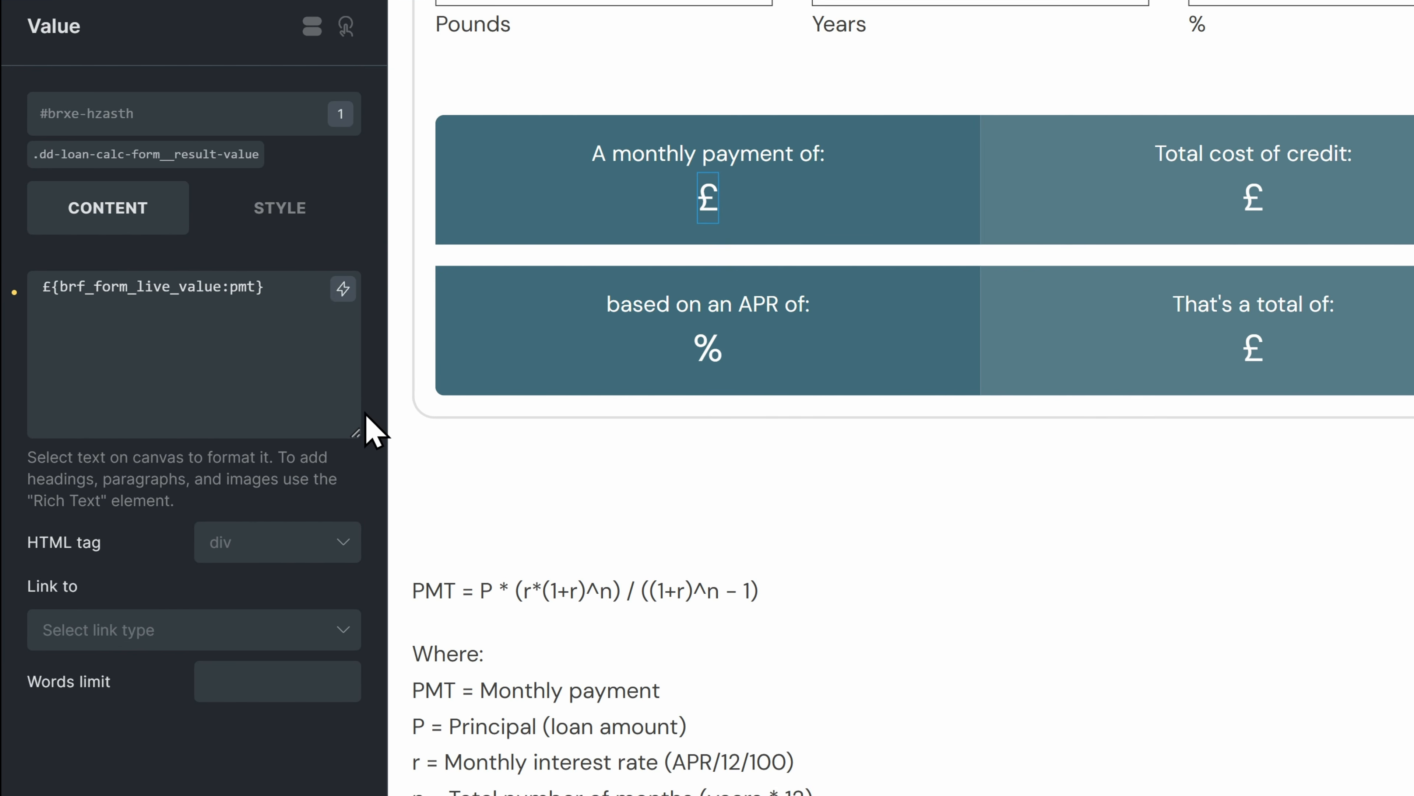
left_click(343, 290)
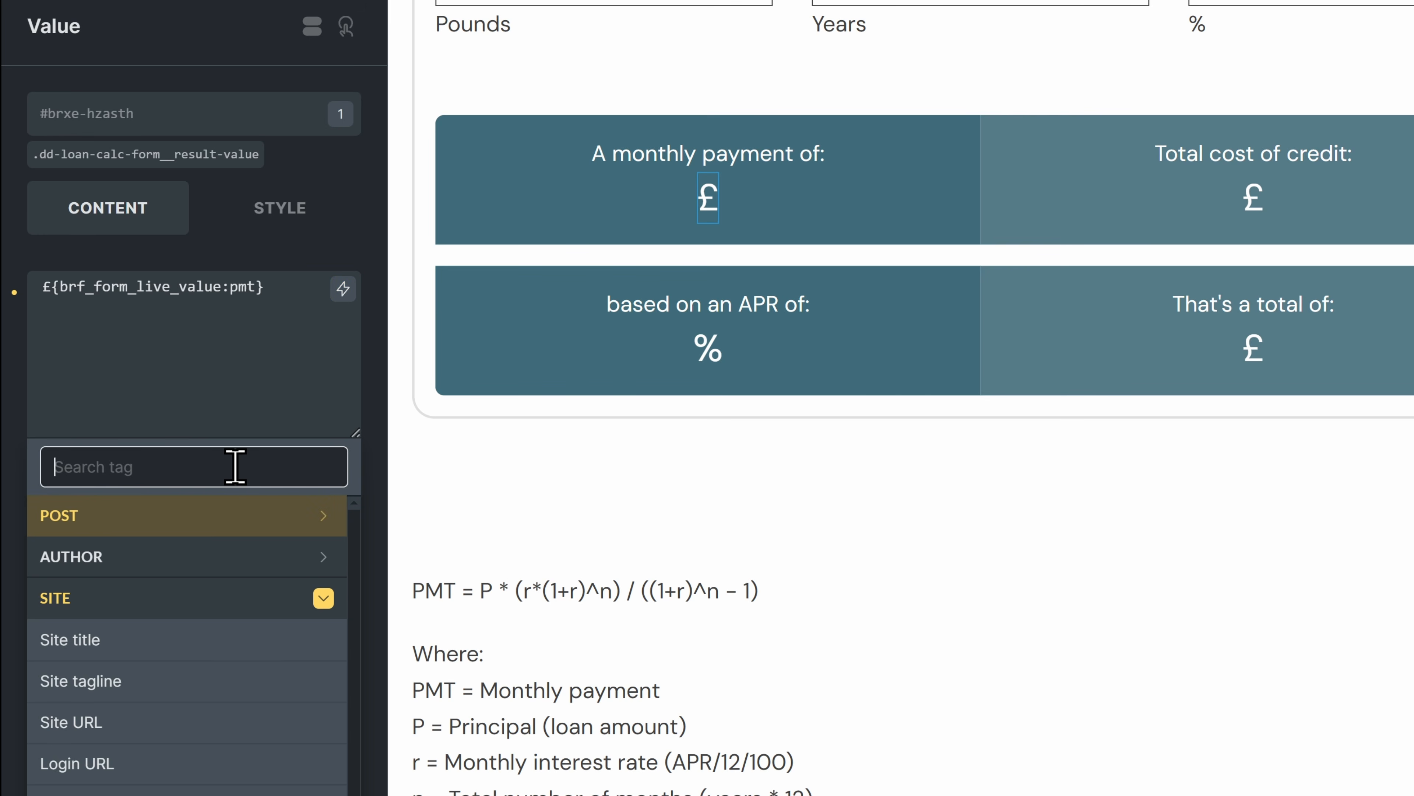
type("live")
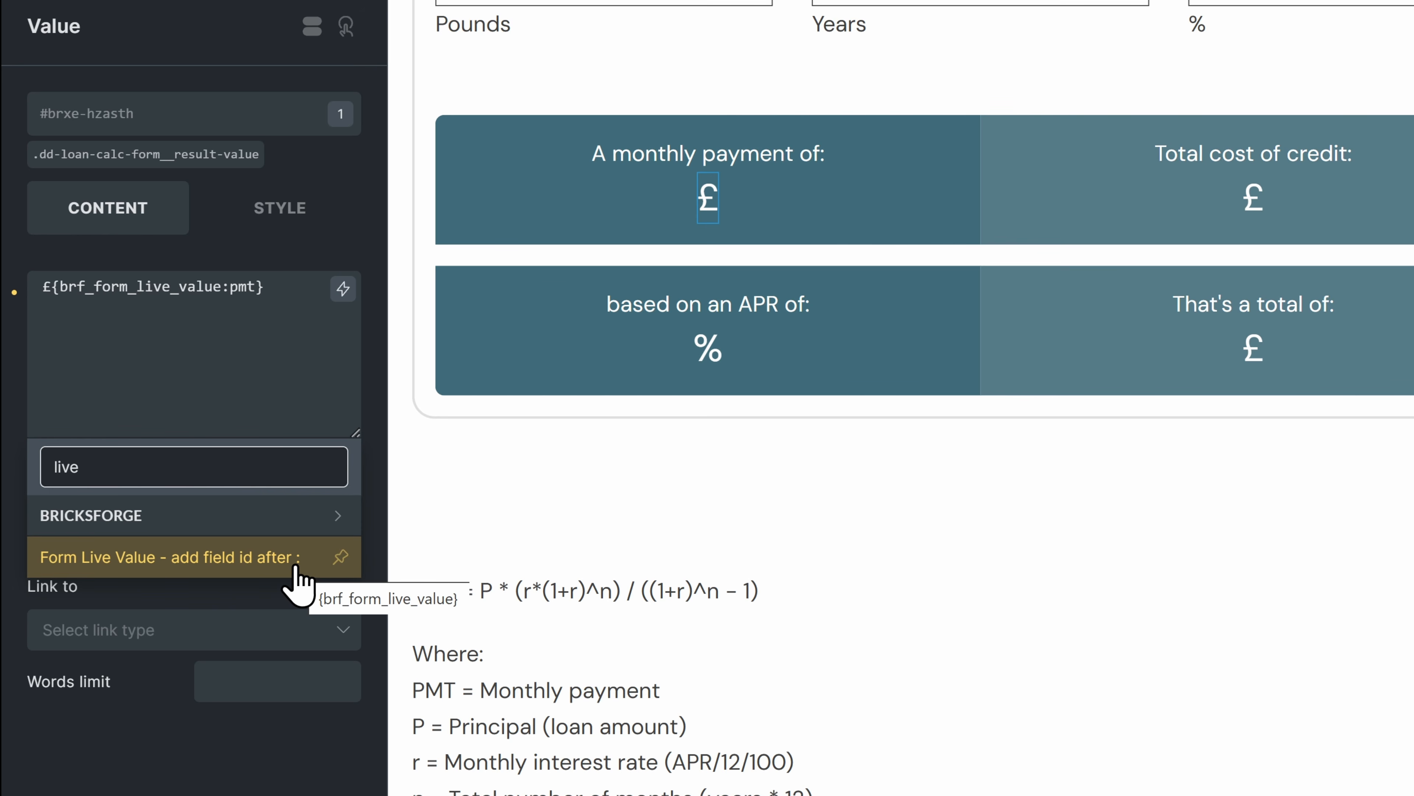
left_click(211, 360)
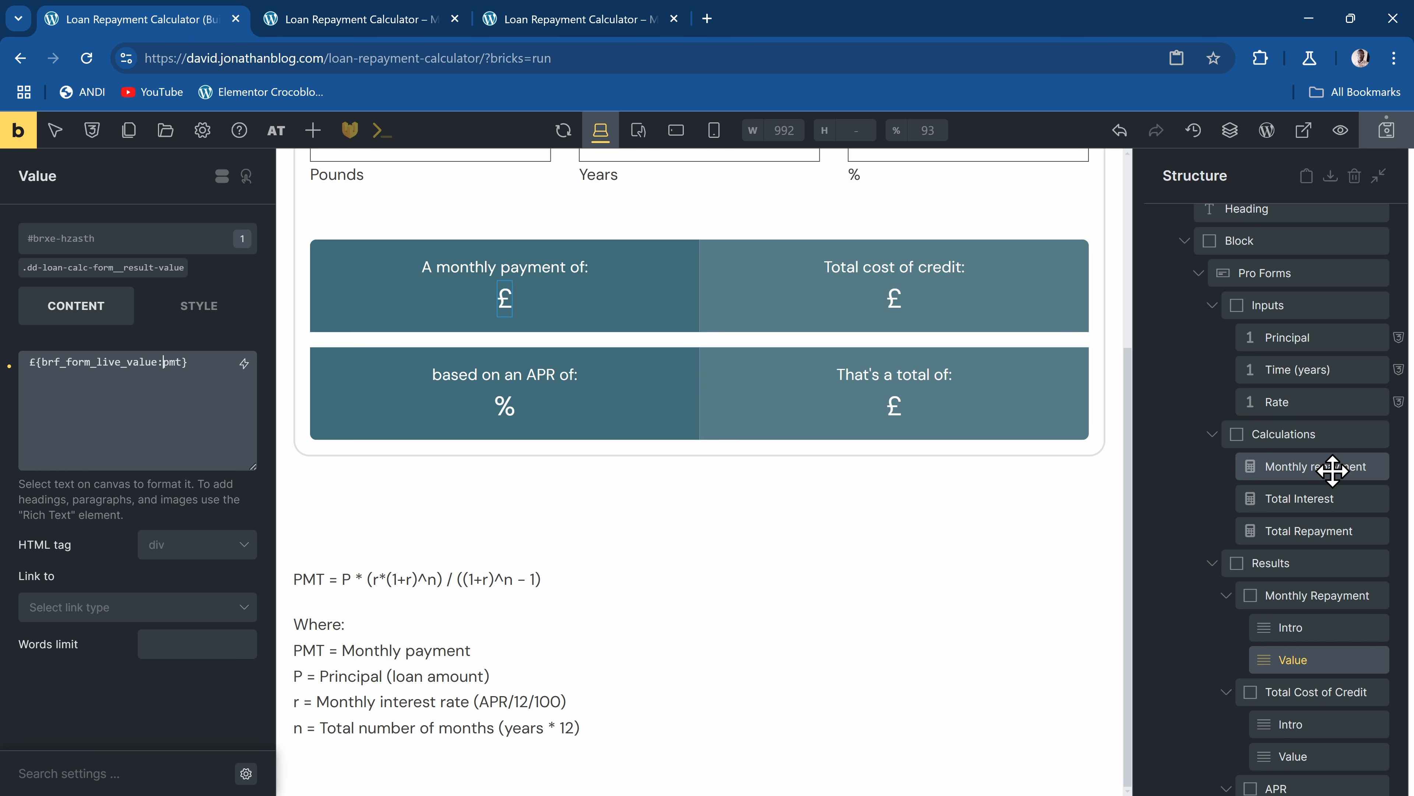
Compare the Monthly repayment calculation's custom ID with its result value tag and with the reloaded front-end page.
left_click(1335, 467)
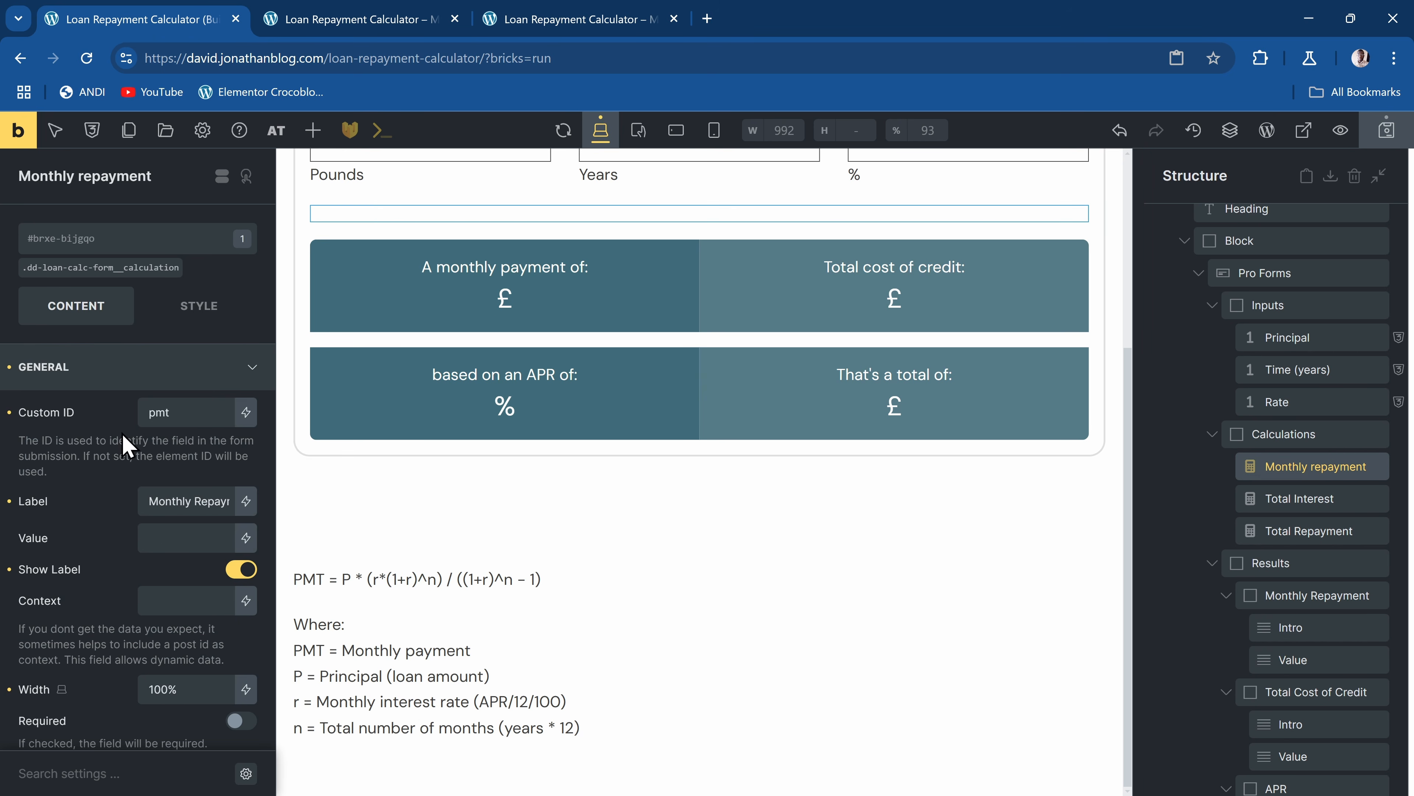
left_click(1232, 659)
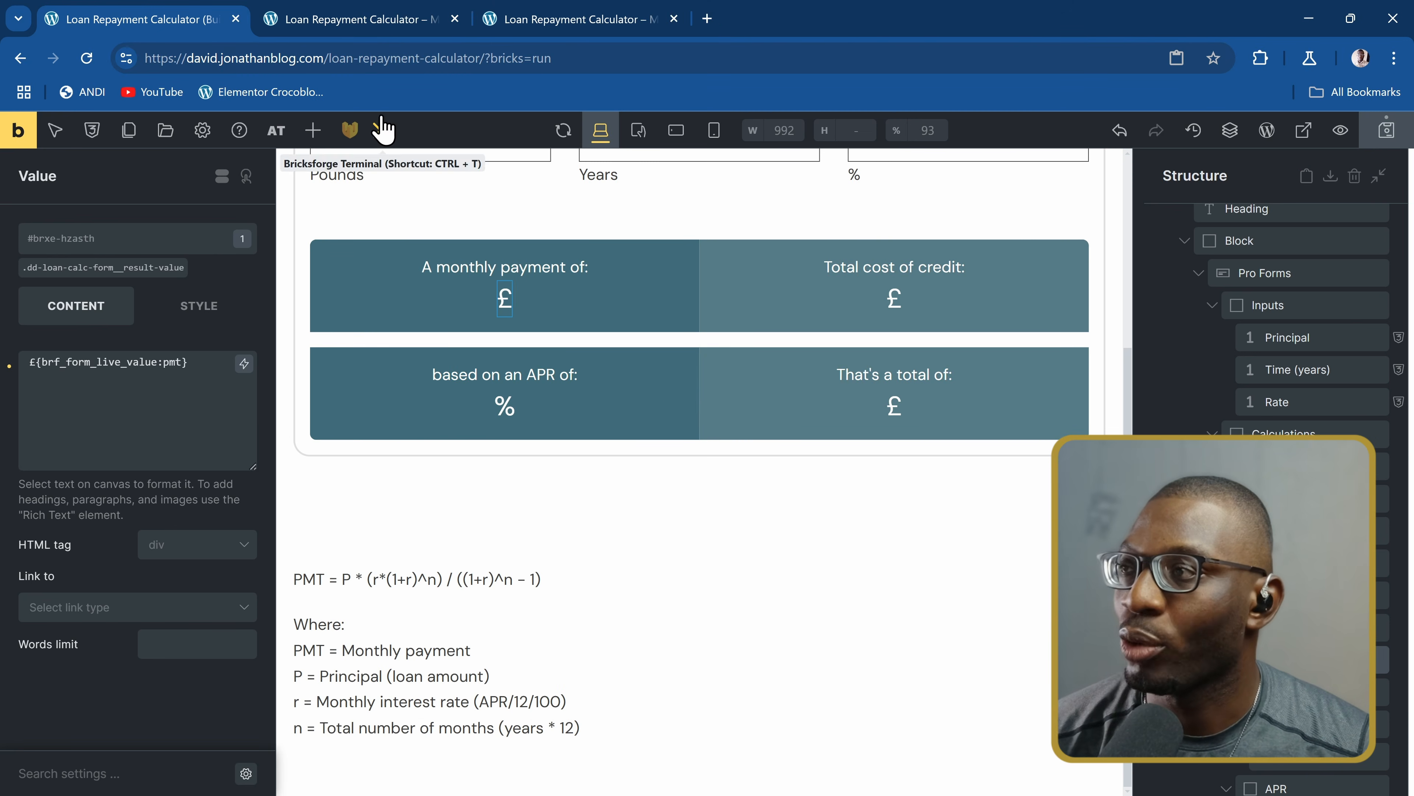
left_click(378, 19)
left_click(88, 59)
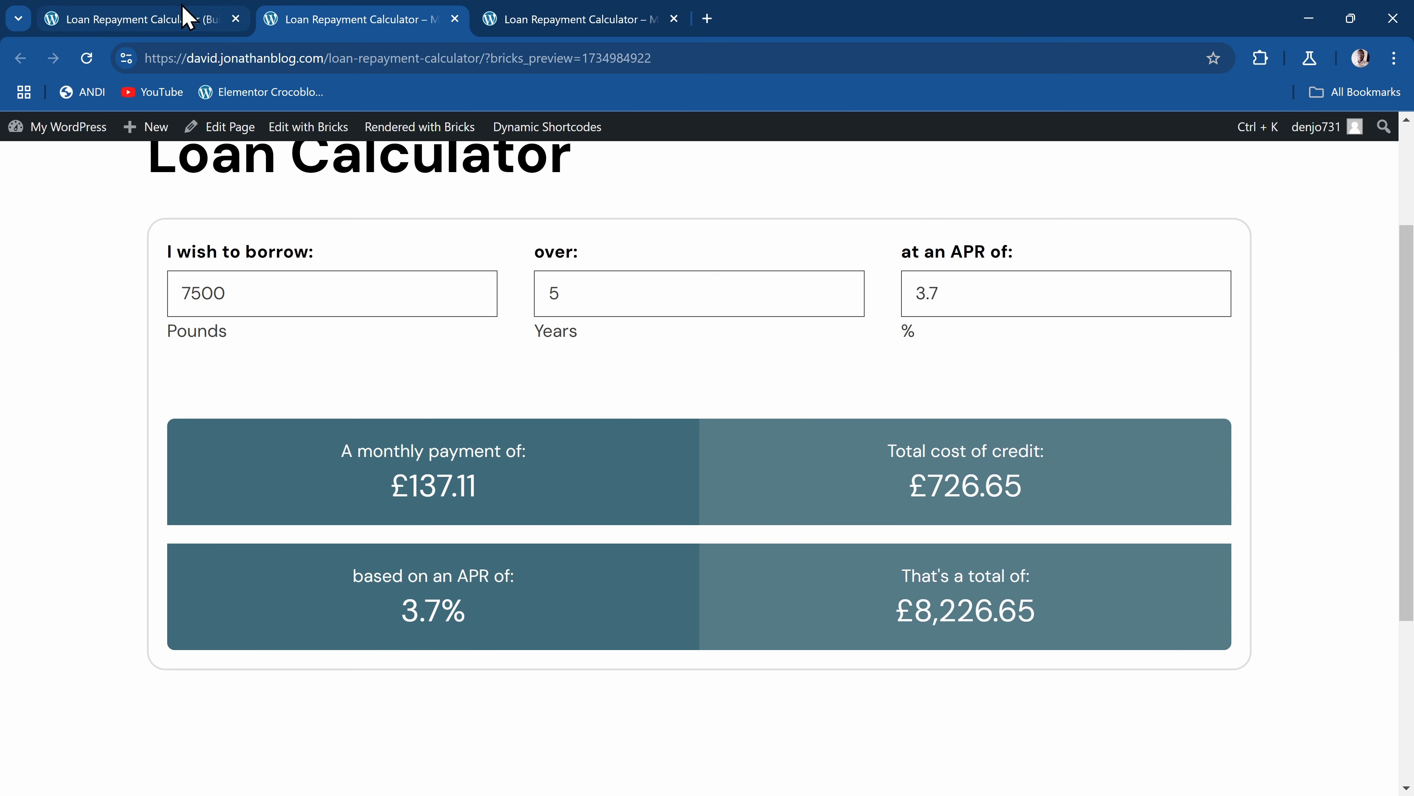
left_click(180, 17)
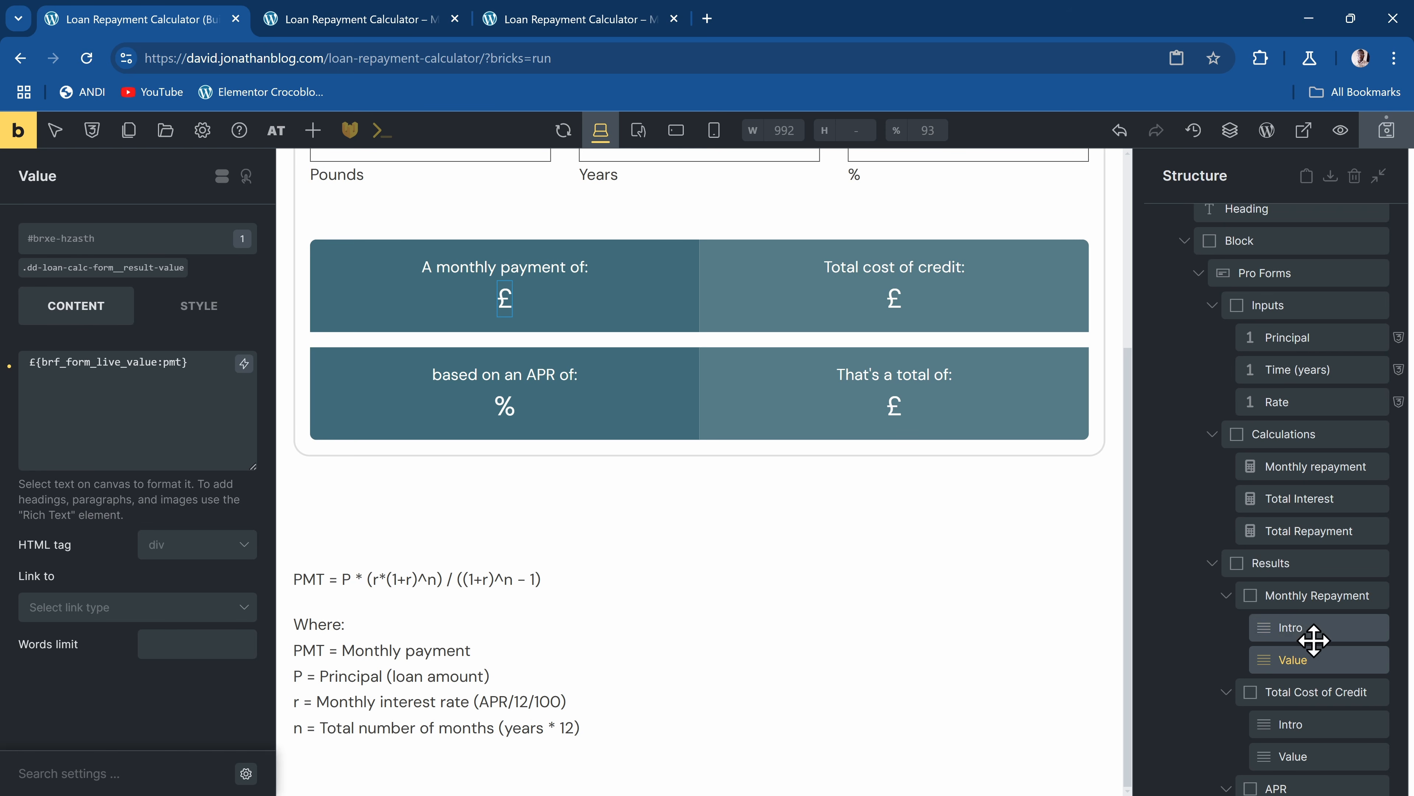
Compare the Total Cost of Credit value's live tag with the custom ID of the Total Interest calculation.
scroll(1310, 638, "down", 3)
left_click(1325, 574)
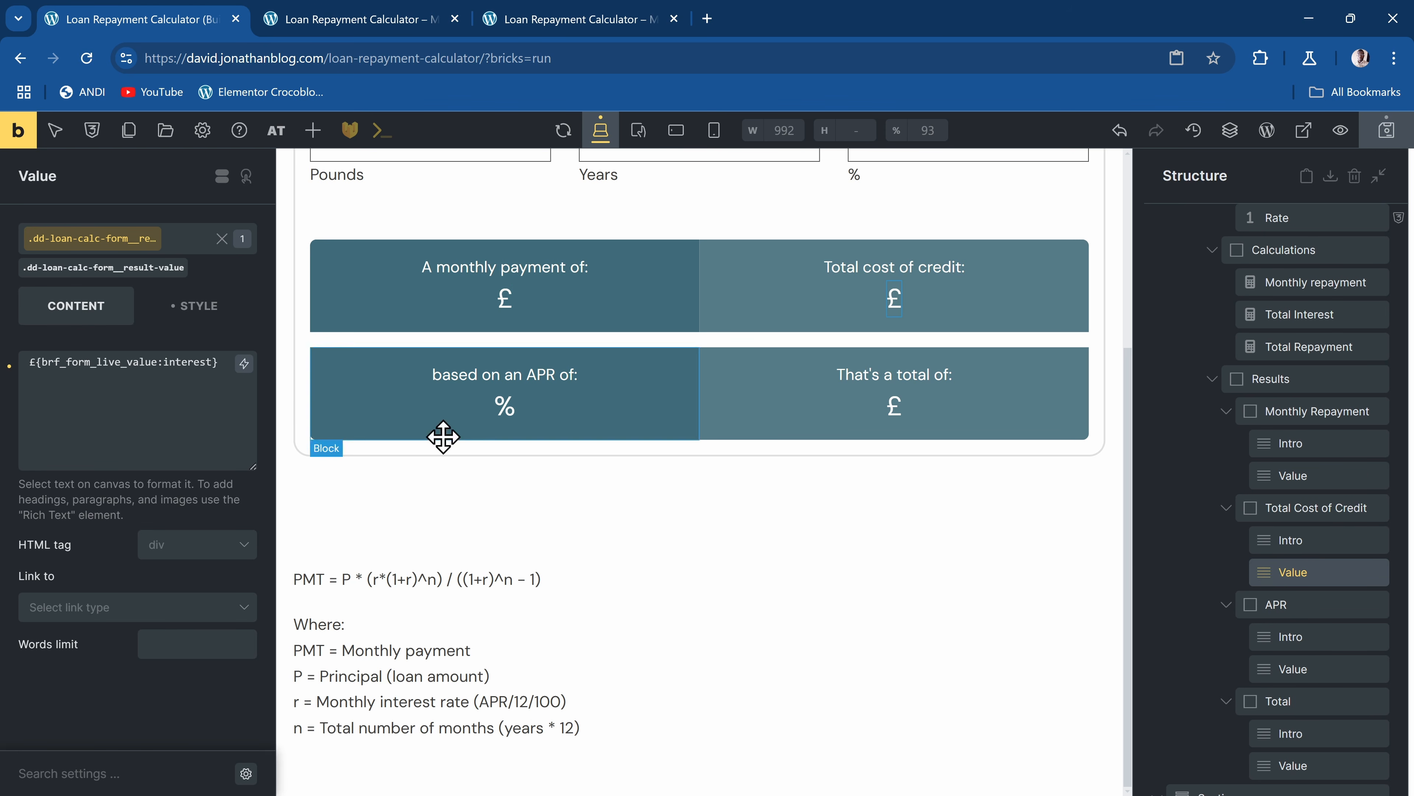
left_click(1312, 313)
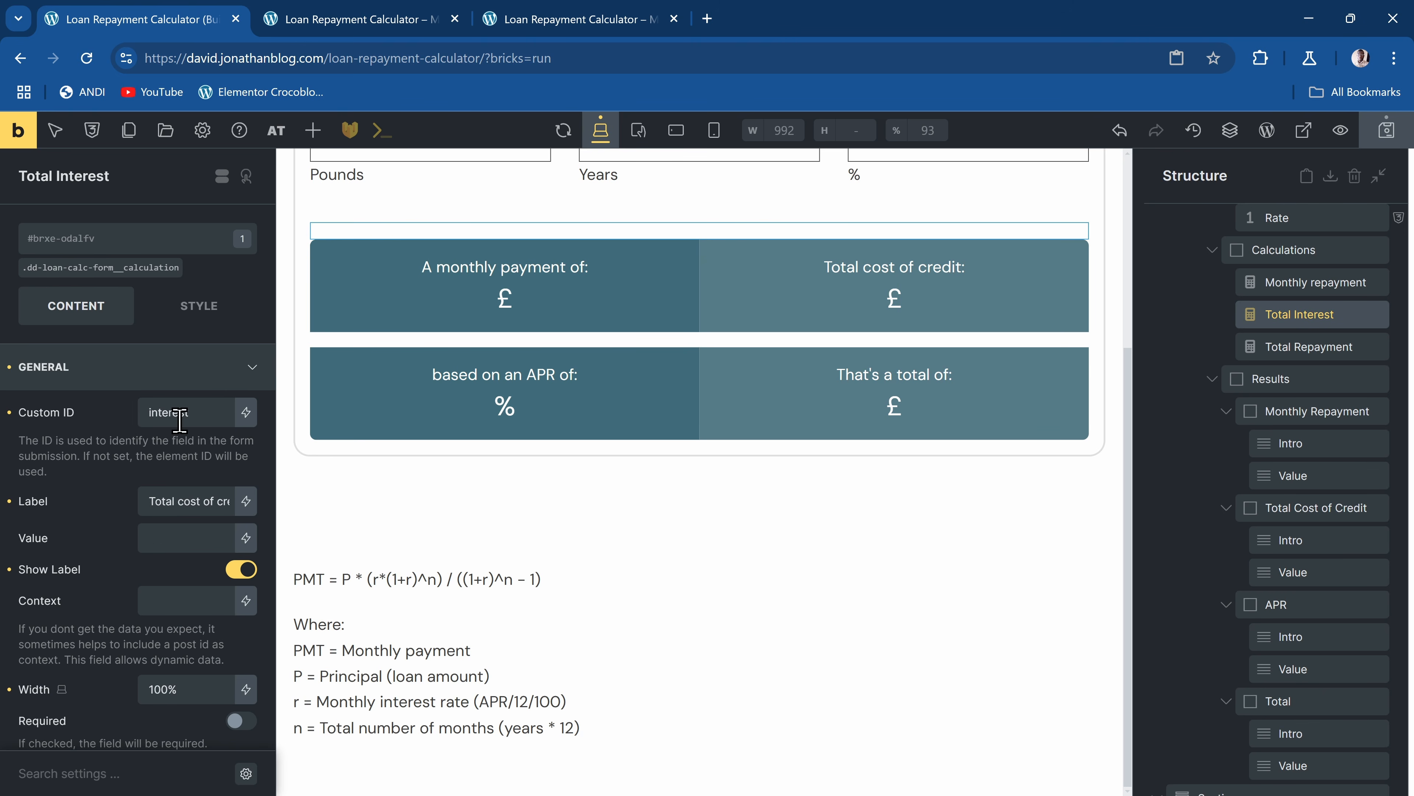
Compare the APR result value's live tag with the custom ID of the Rate number input.
left_click(1319, 668)
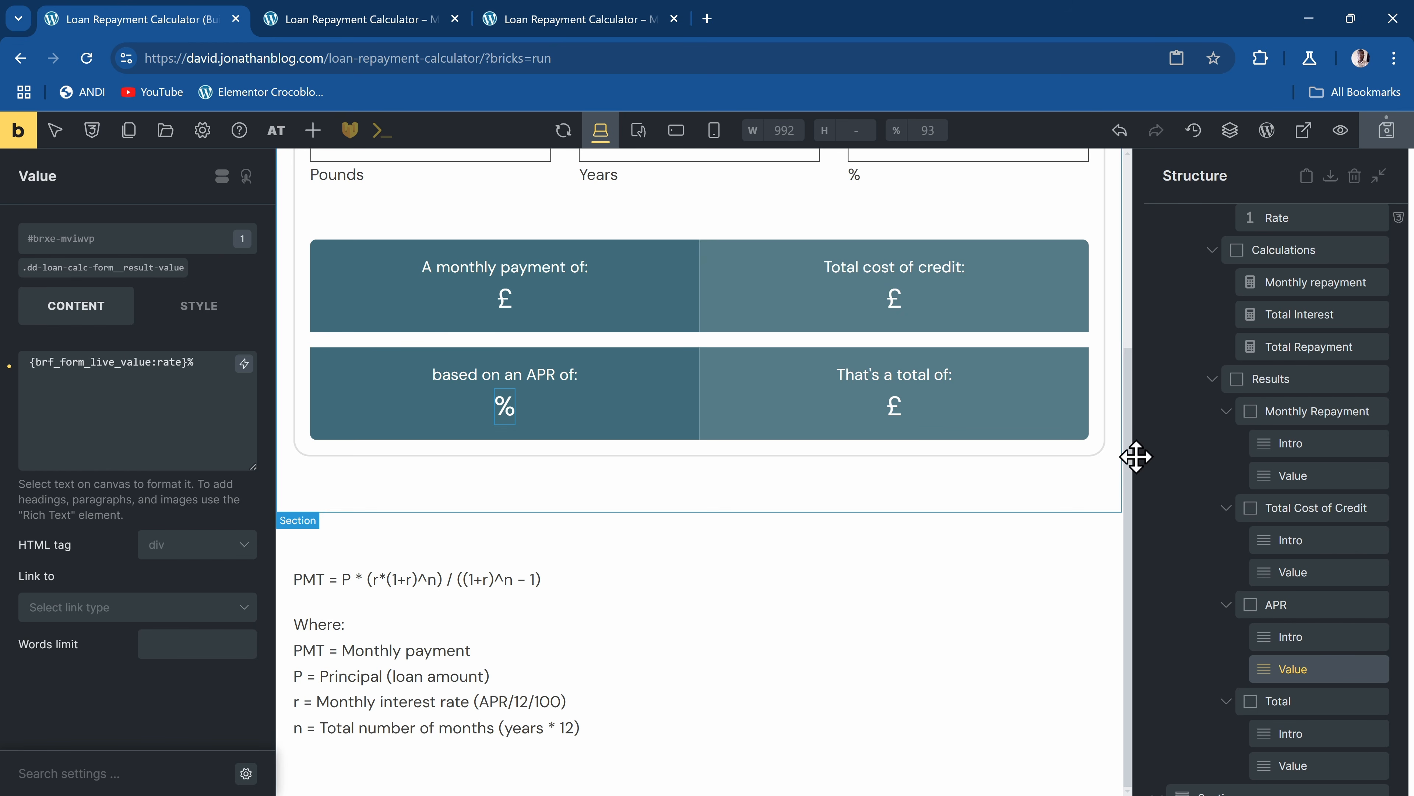
scroll(1312, 273, "up", 3)
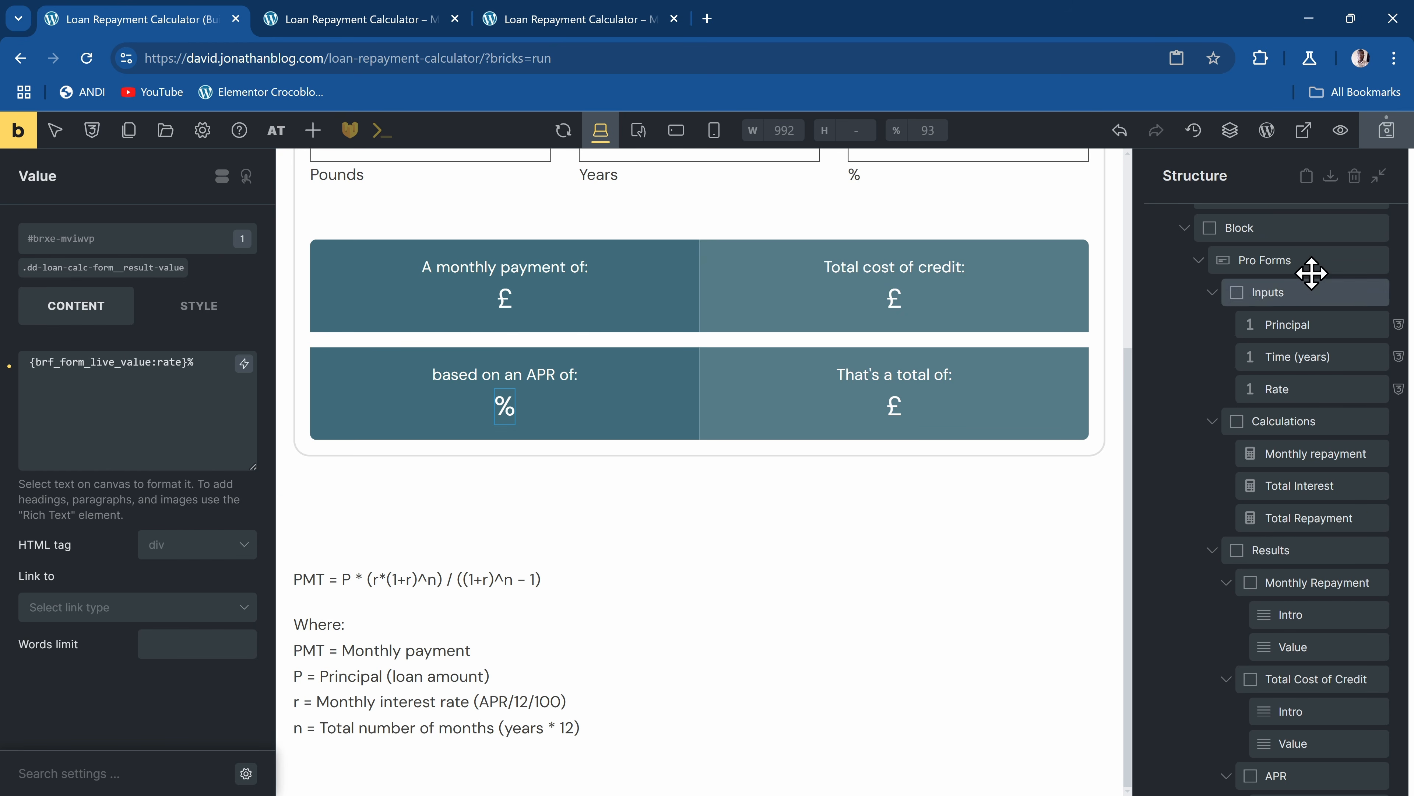
left_click(1319, 402)
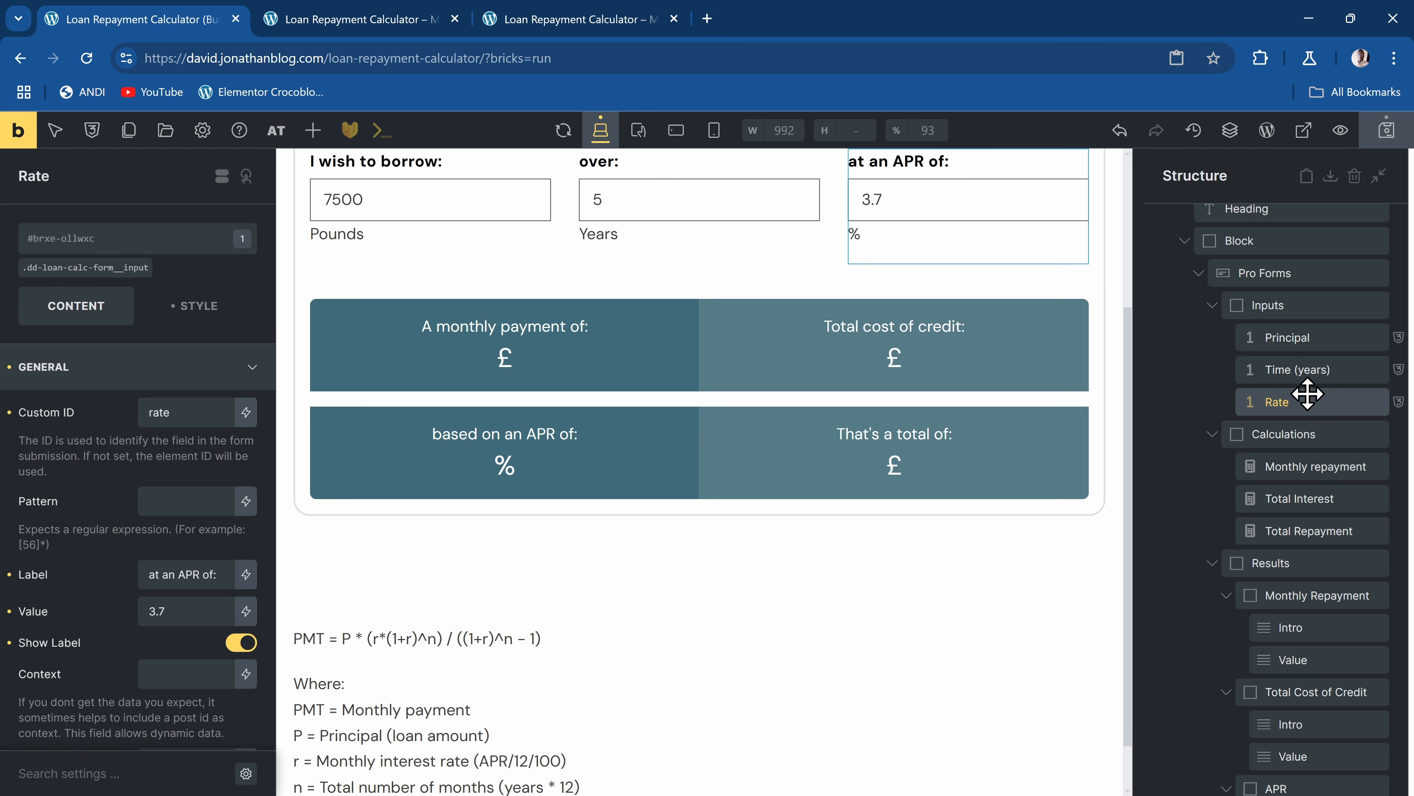
scroll(1311, 394, "down", 2)
scroll(1020, 461, "down", 1)
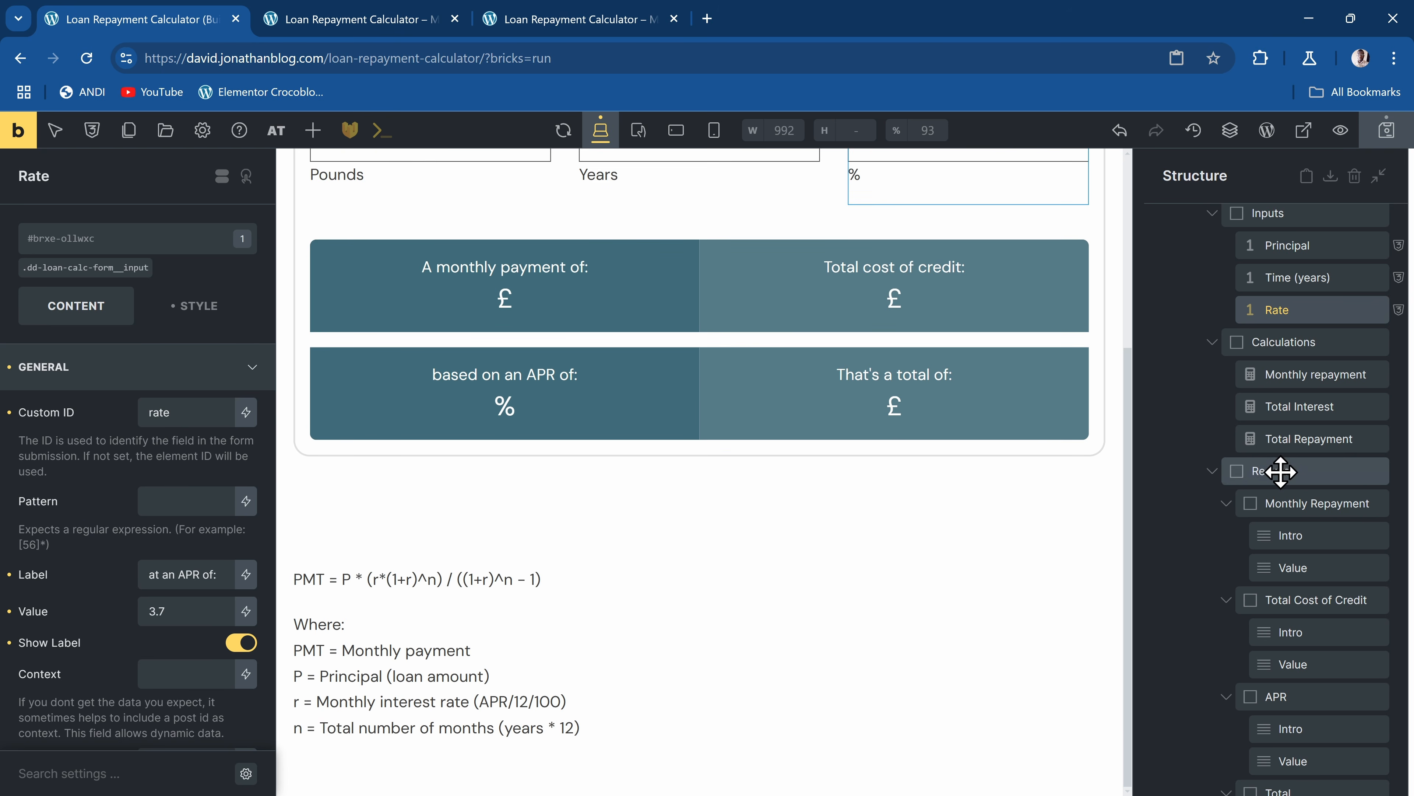
Compare the Total result value's live tag with the custom ID of the Total Repayment calculation, and review that calculation's formula.
scroll(1281, 474, "down", 3)
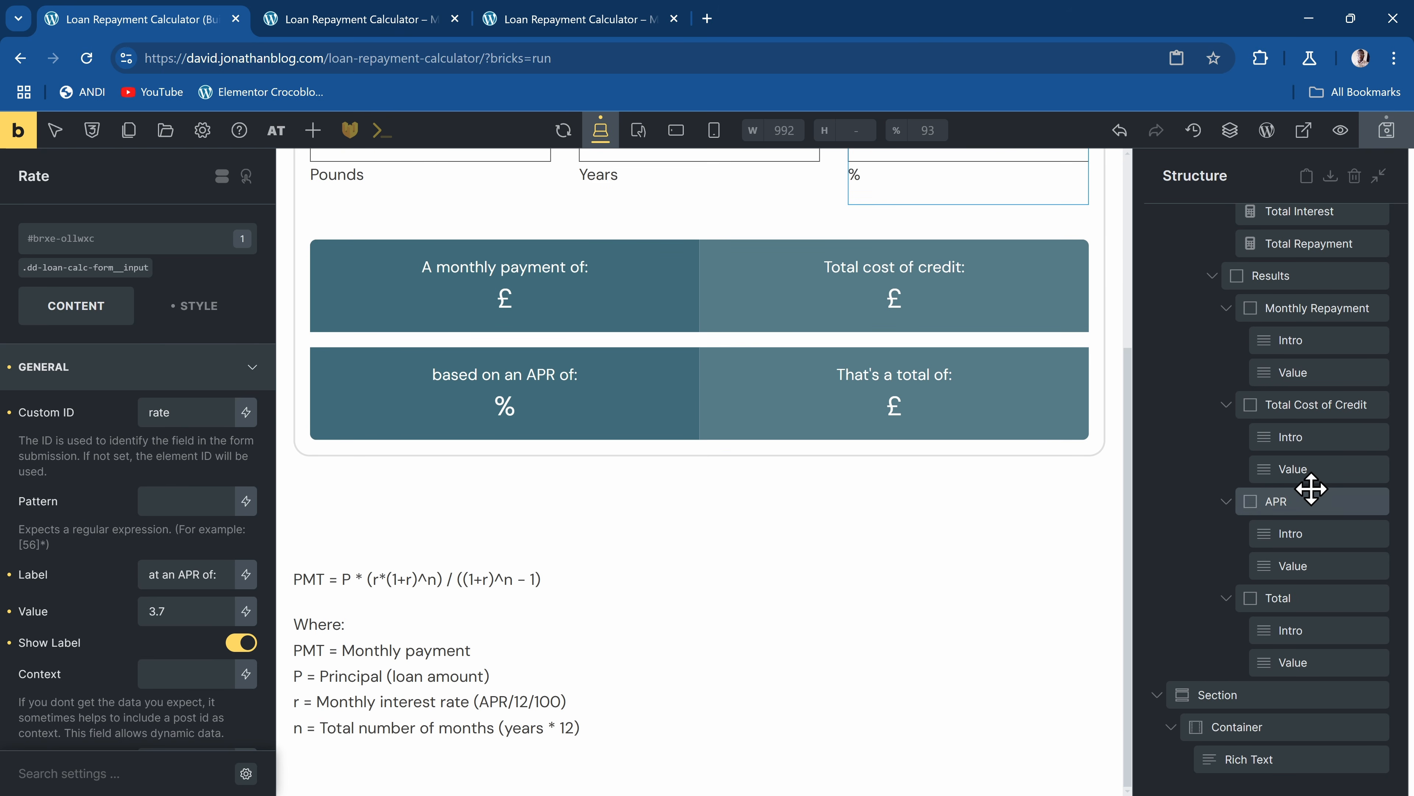
left_click(1336, 661)
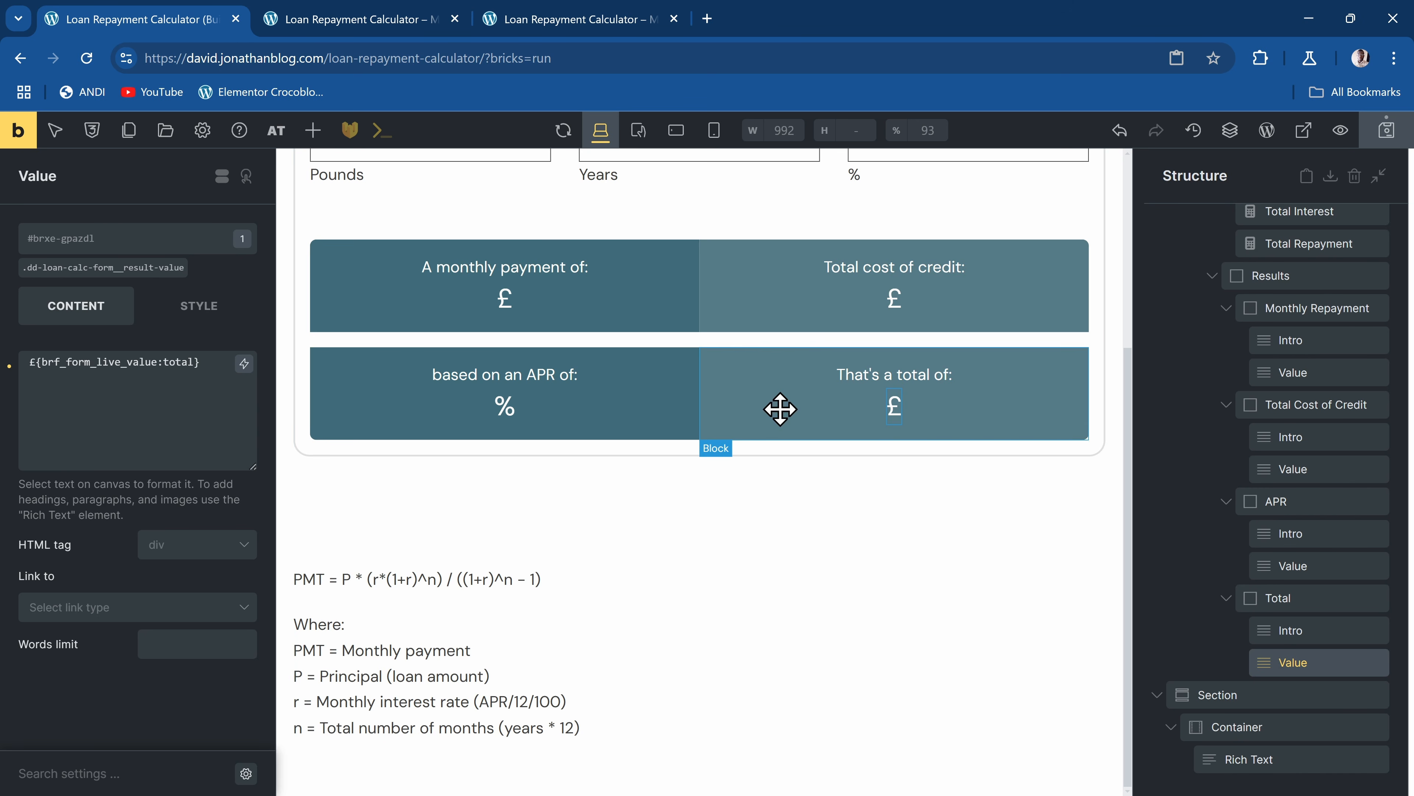
scroll(1237, 439, "up", 3)
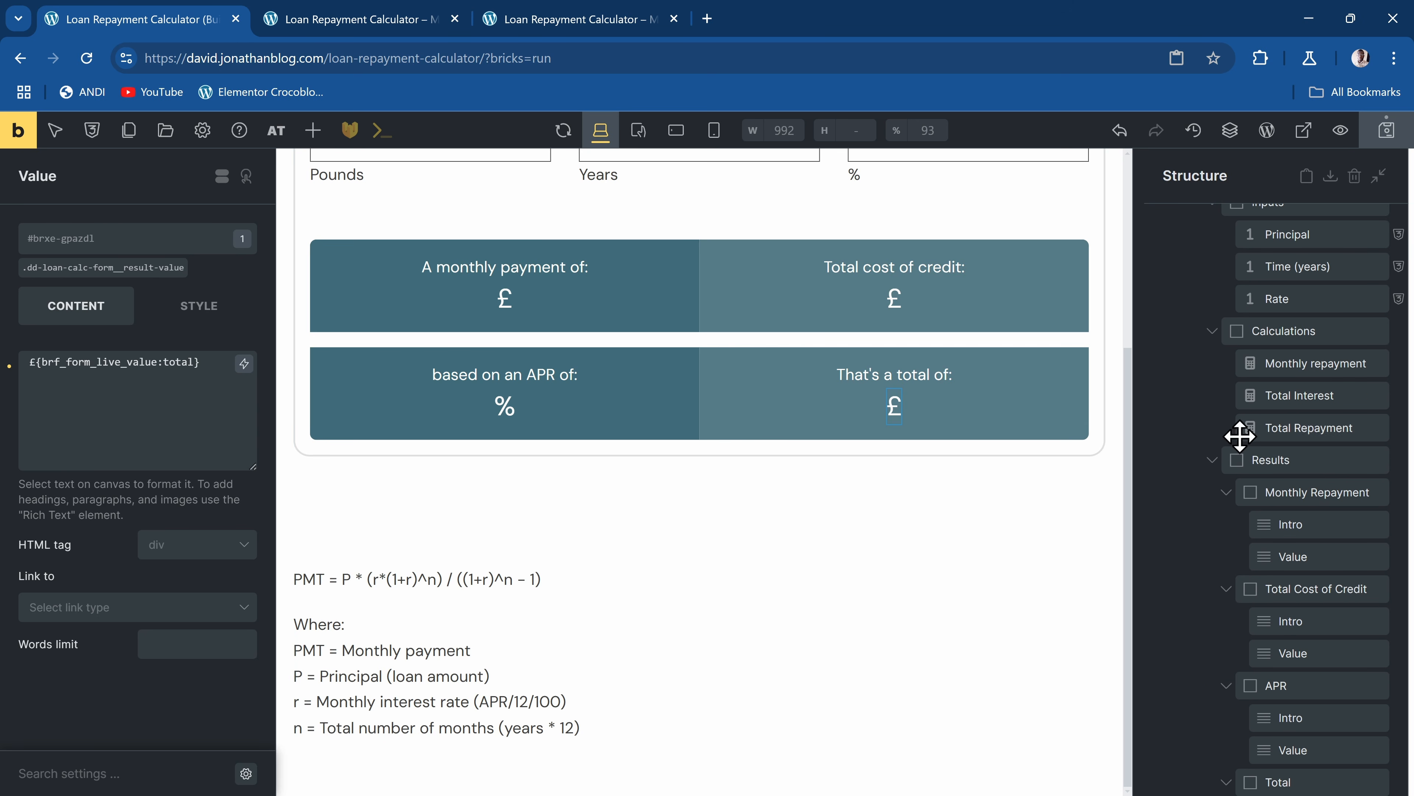
left_click(1306, 427)
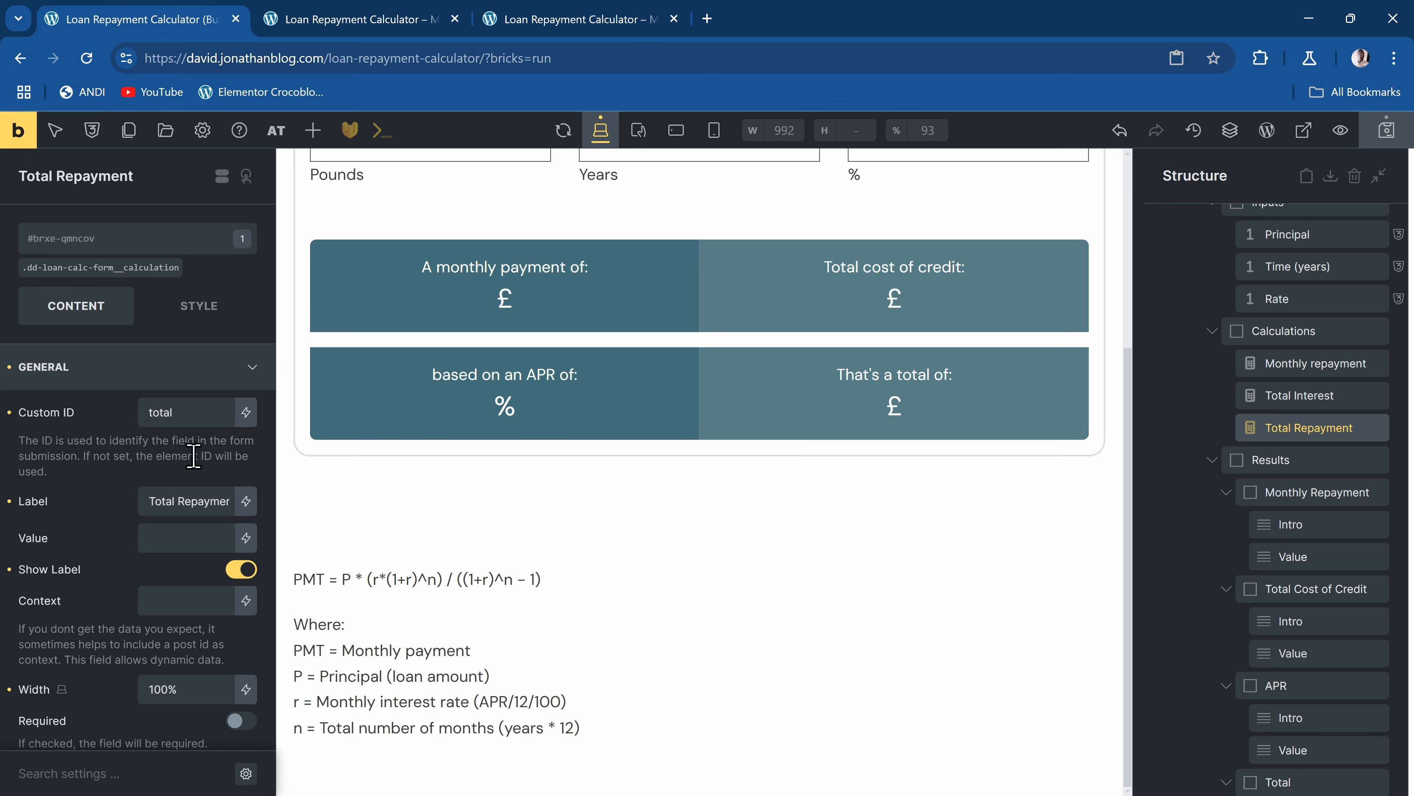
scroll(144, 489, "down", 6)
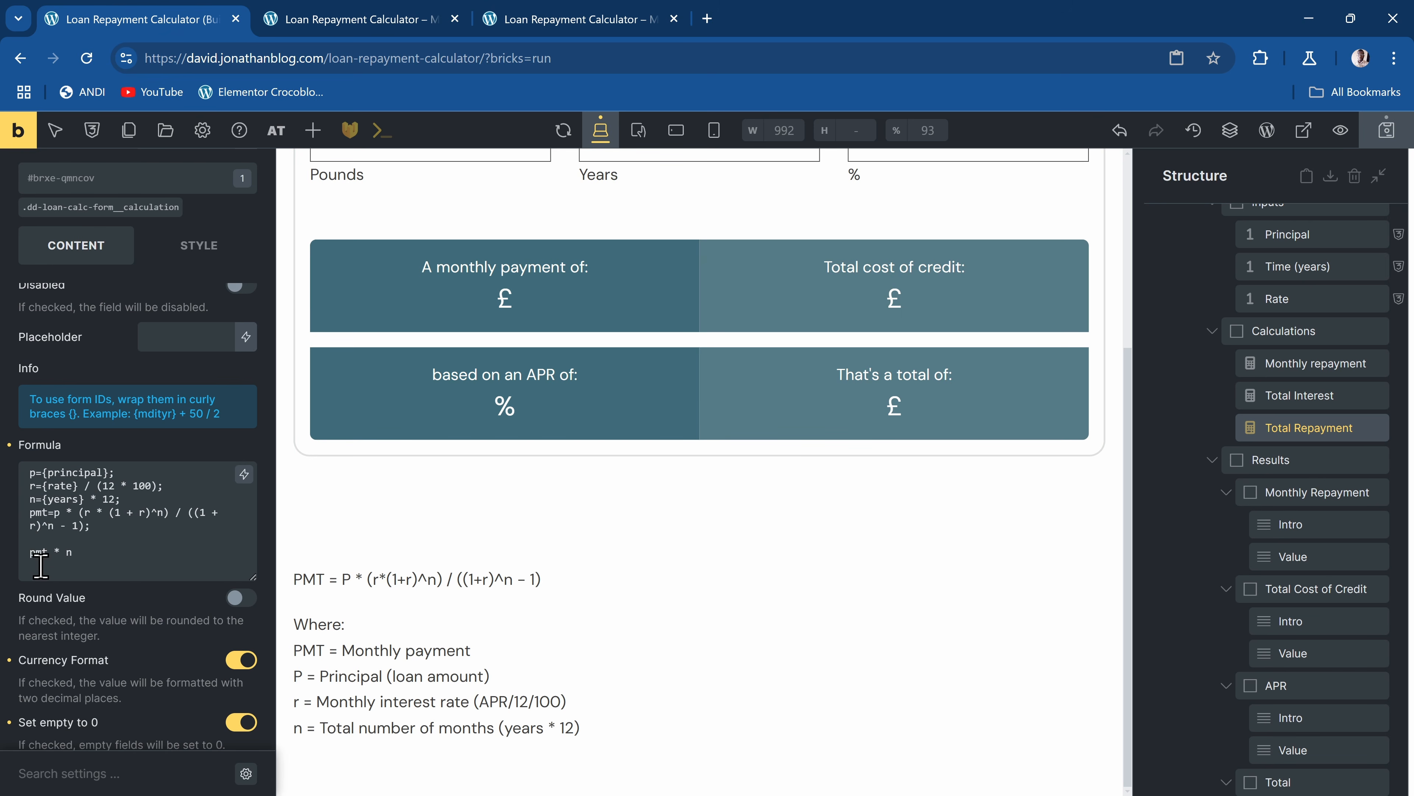